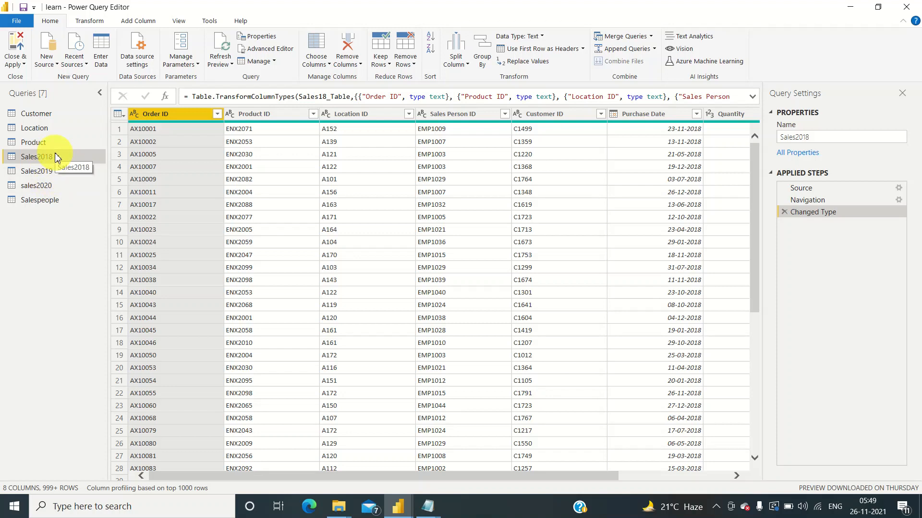
# - Append the Sales2018, Sales2019 and sales2020 tables into a new query
pyautogui.click(654, 50)
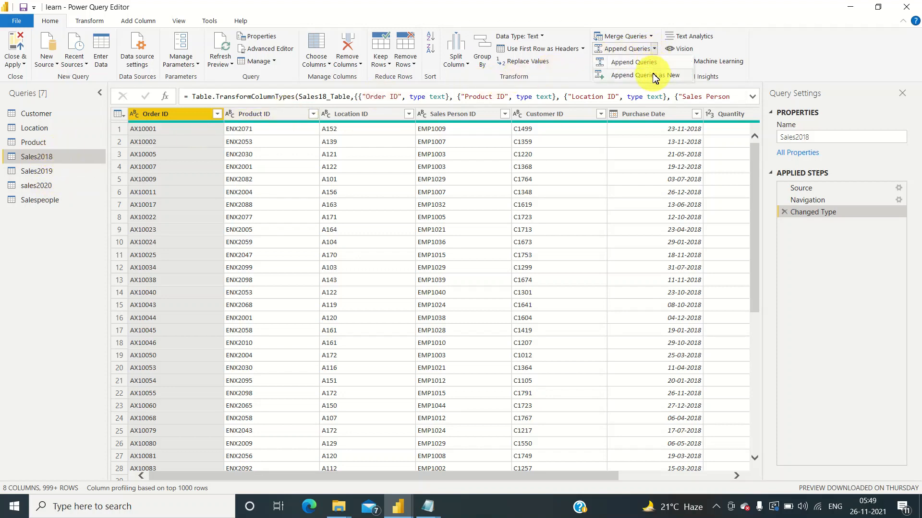
pyautogui.click(654, 76)
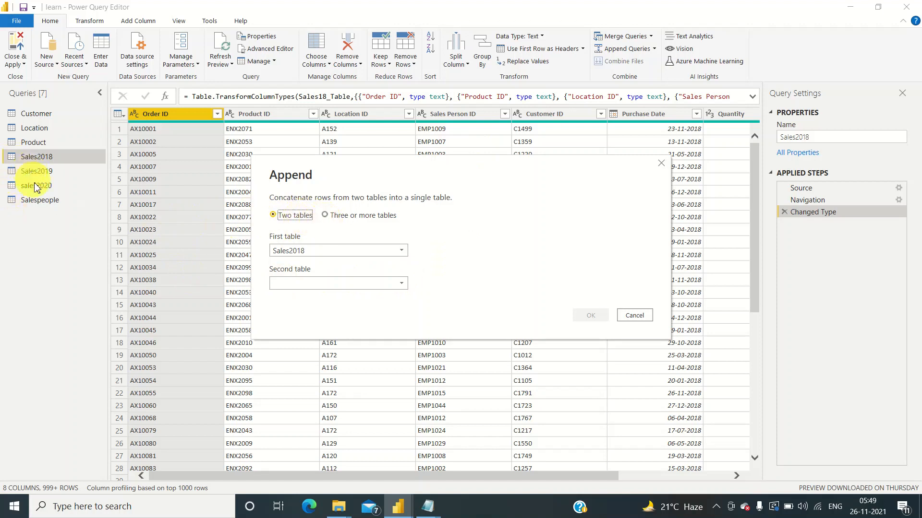
pyautogui.click(326, 215)
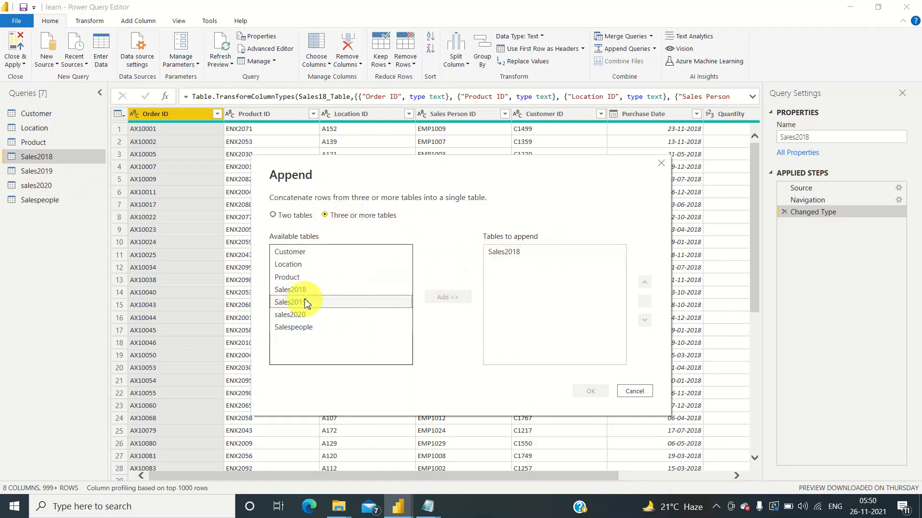
pyautogui.click(406, 300)
pyautogui.click(434, 297)
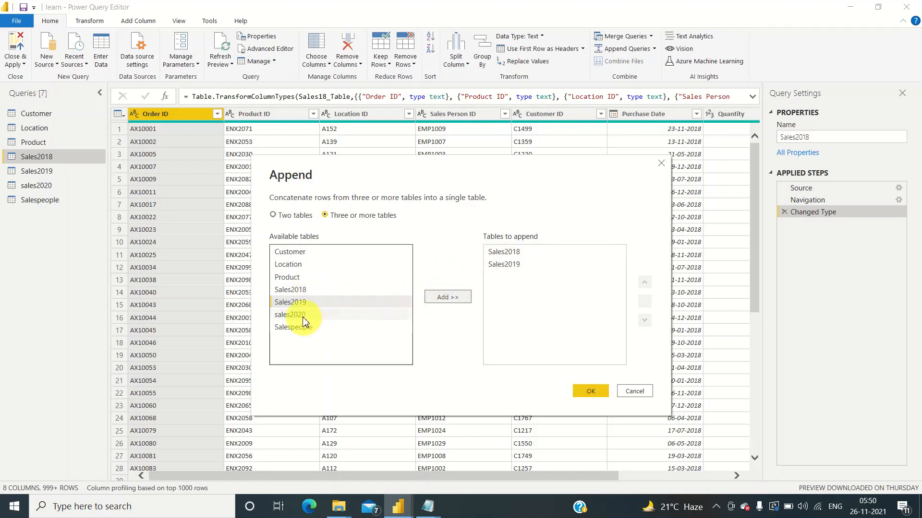
pyautogui.click(347, 313)
pyautogui.click(456, 298)
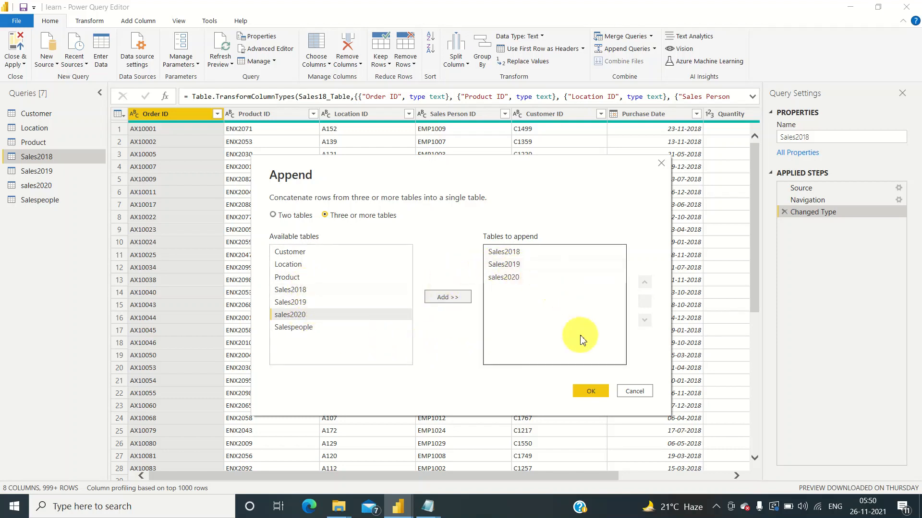
pyautogui.click(591, 392)
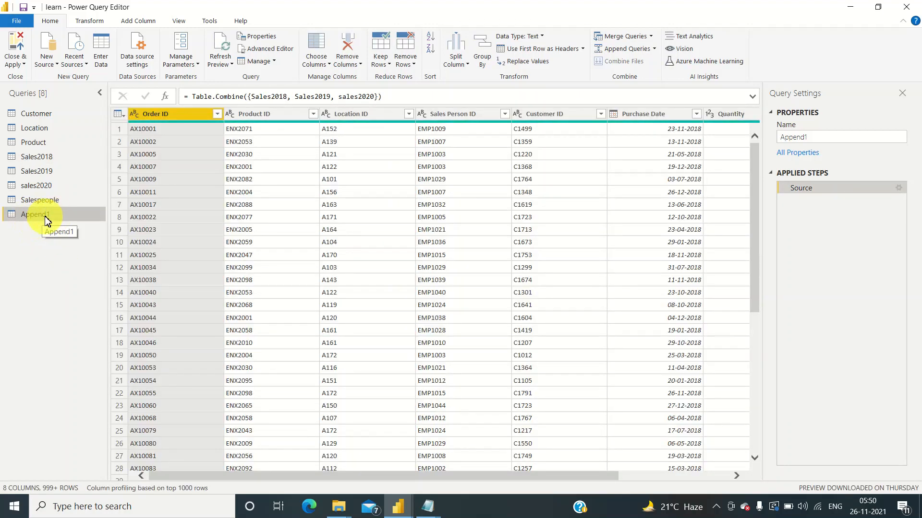
# - Rename the appended query to Sales and sort its rows by Purchase Date in ascending order
pyautogui.doubleClick(784, 138)
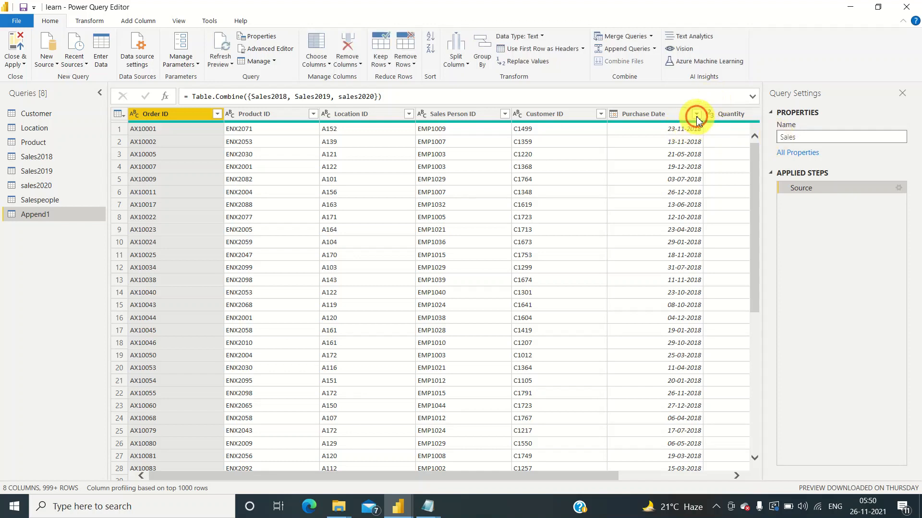
pyautogui.press('Return')
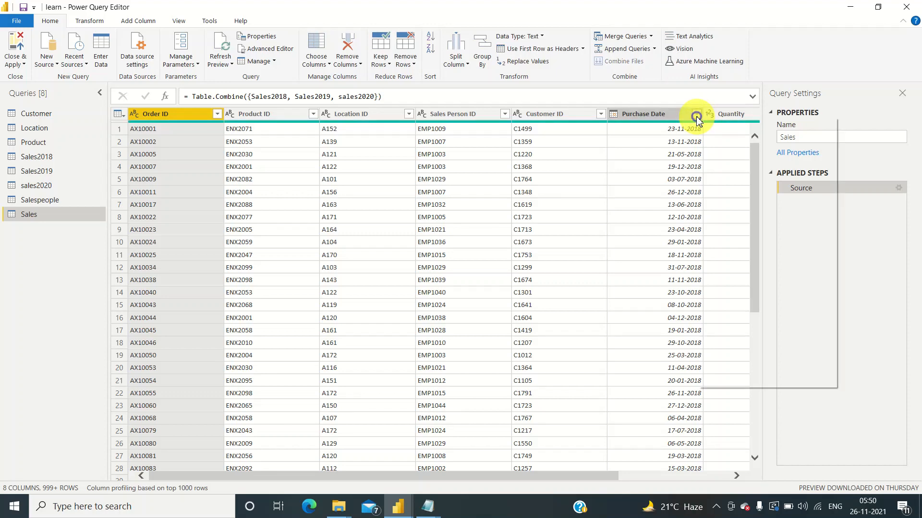
pyautogui.rightClick(696, 117)
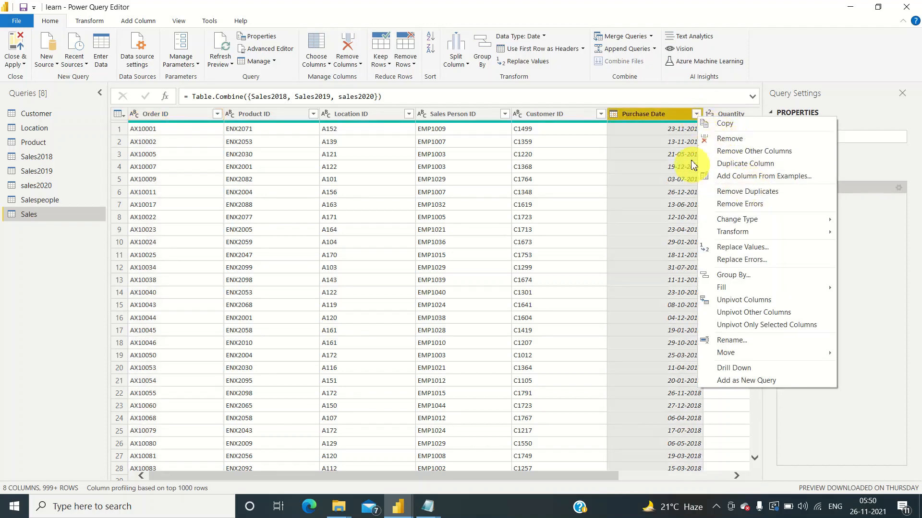
pyautogui.click(696, 116)
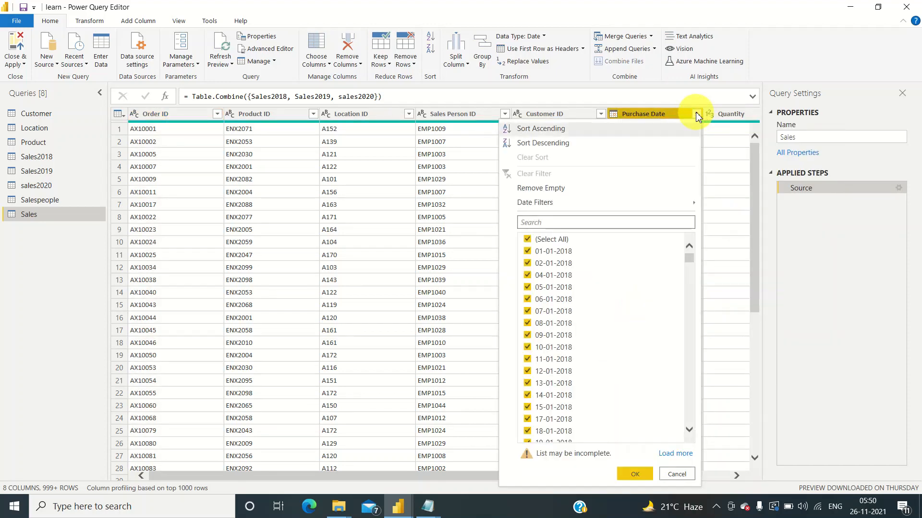
pyautogui.click(585, 141)
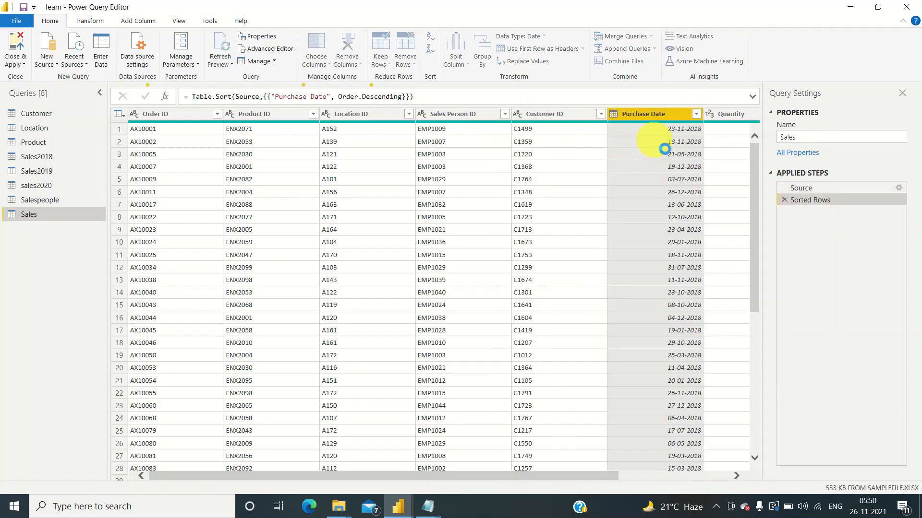
pyautogui.click(696, 115)
pyautogui.click(631, 131)
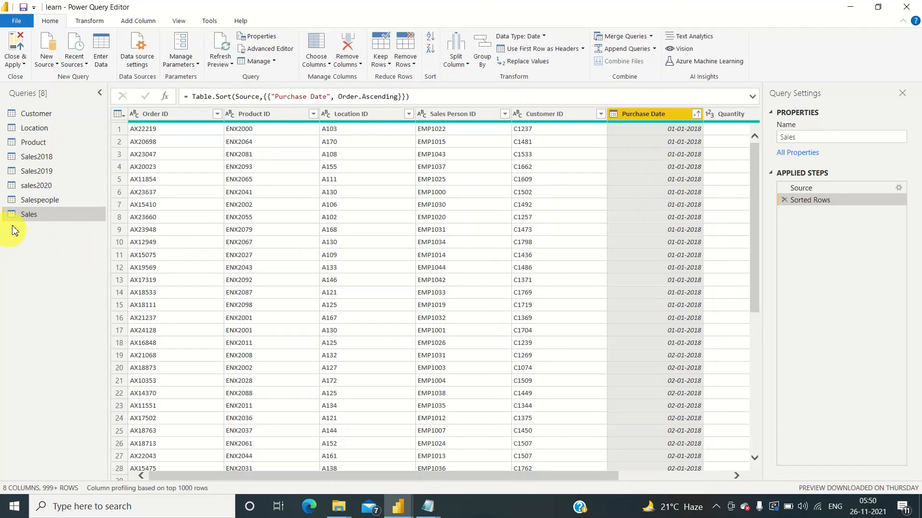
# - Disable loading for the Sales2018, Sales2019 and sales2020 queries, accepting the possible data loss each time
pyautogui.rightClick(48, 164)
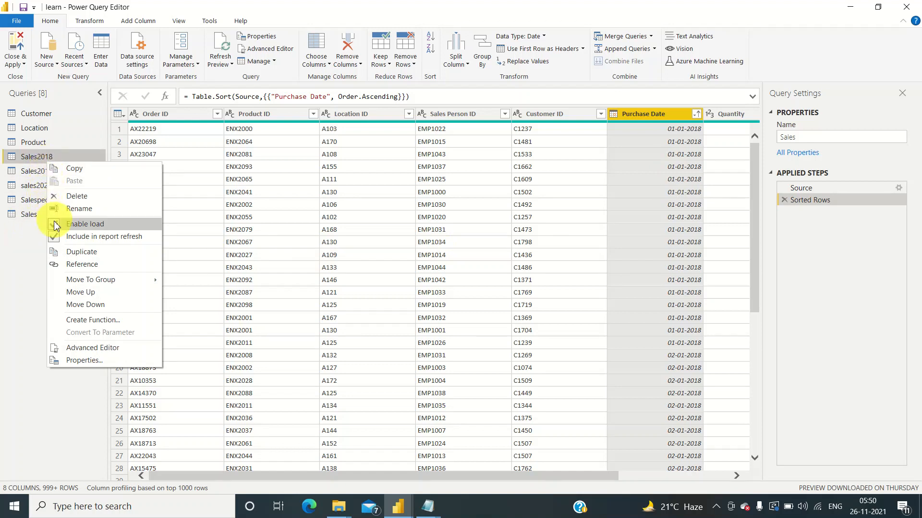
pyautogui.click(56, 225)
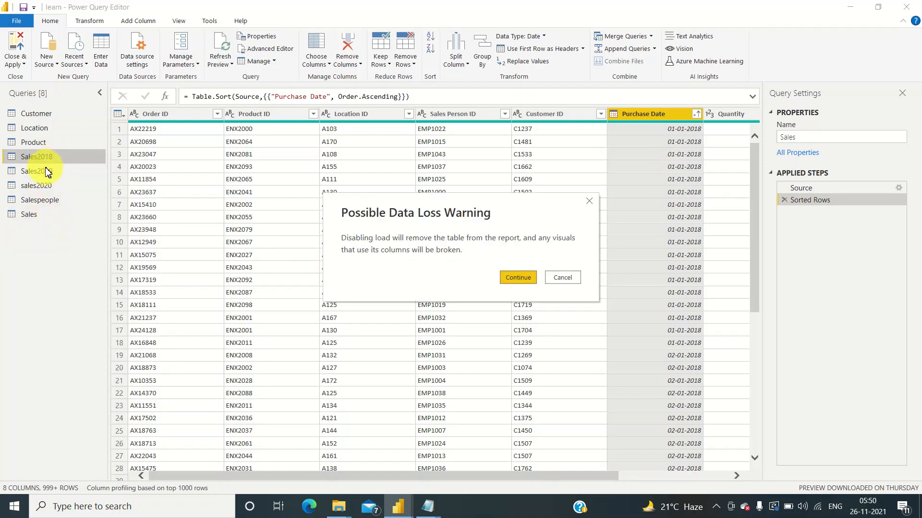
pyautogui.click(504, 278)
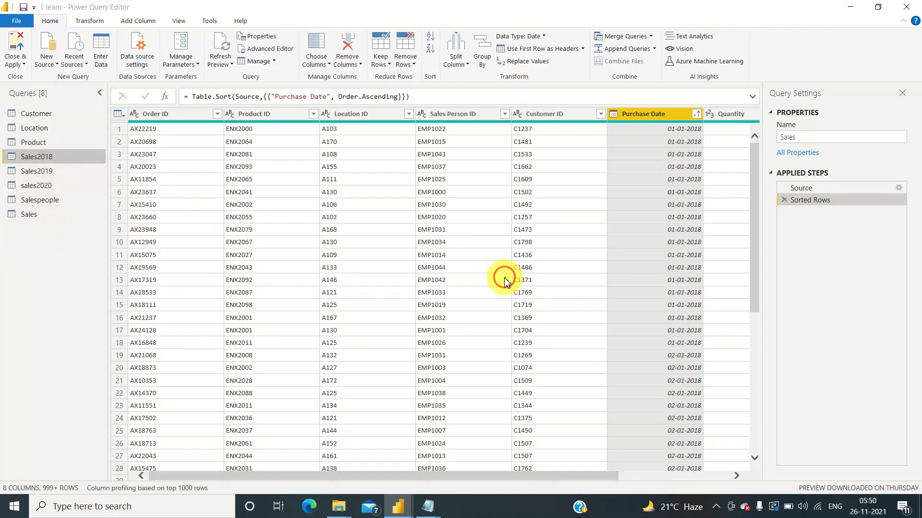
pyautogui.rightClick(41, 171)
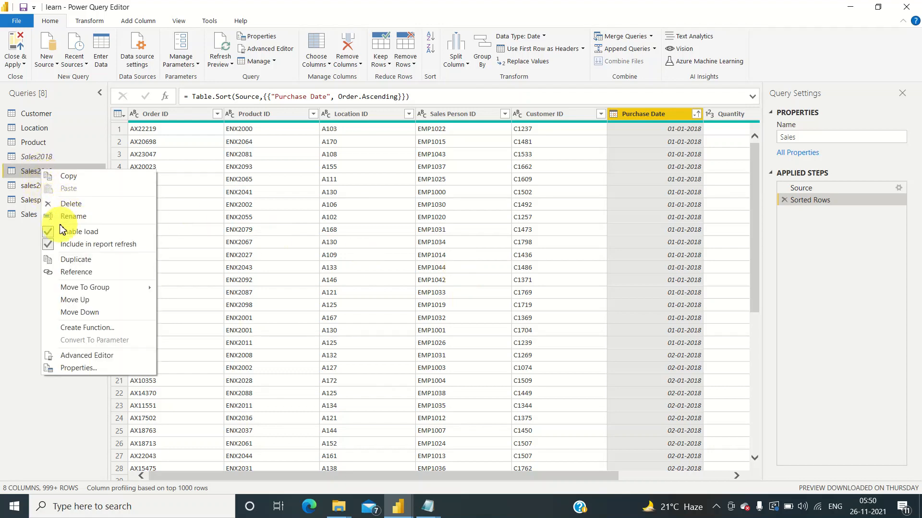
pyautogui.click(50, 231)
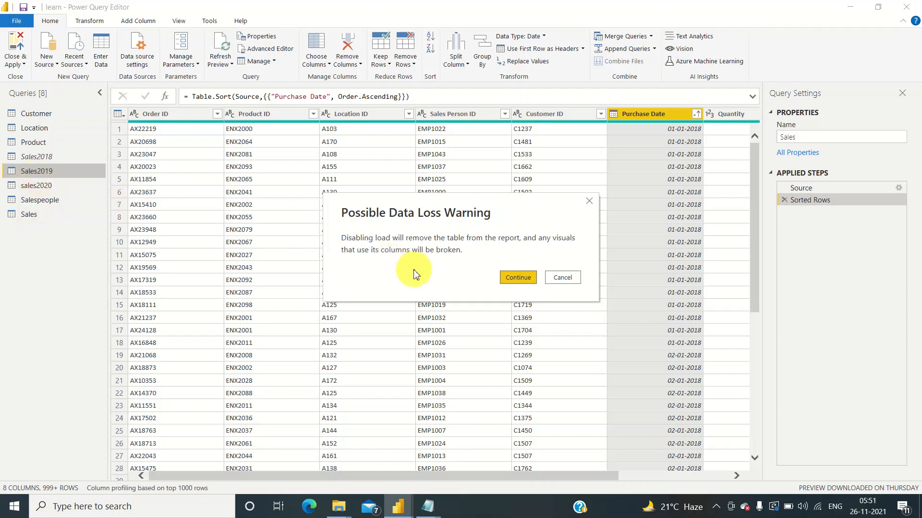
pyautogui.click(516, 277)
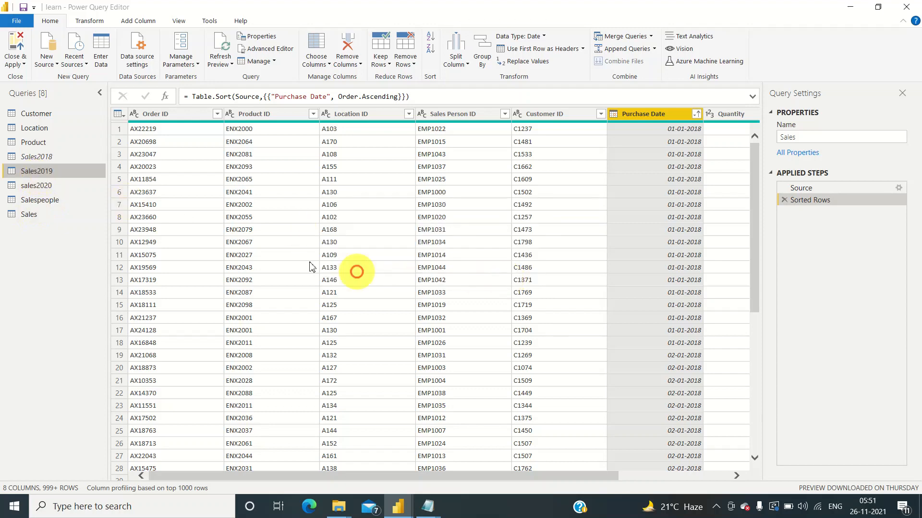
pyautogui.rightClick(42, 191)
pyautogui.click(48, 248)
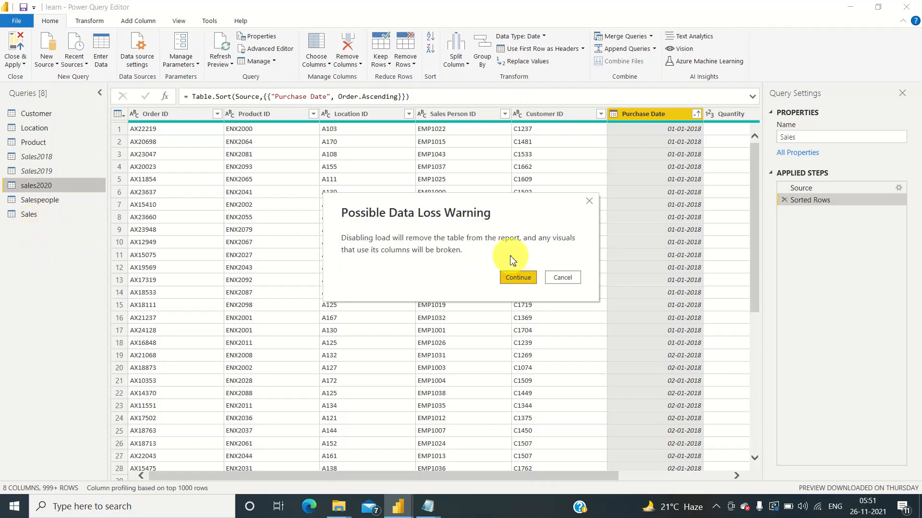
pyautogui.click(519, 277)
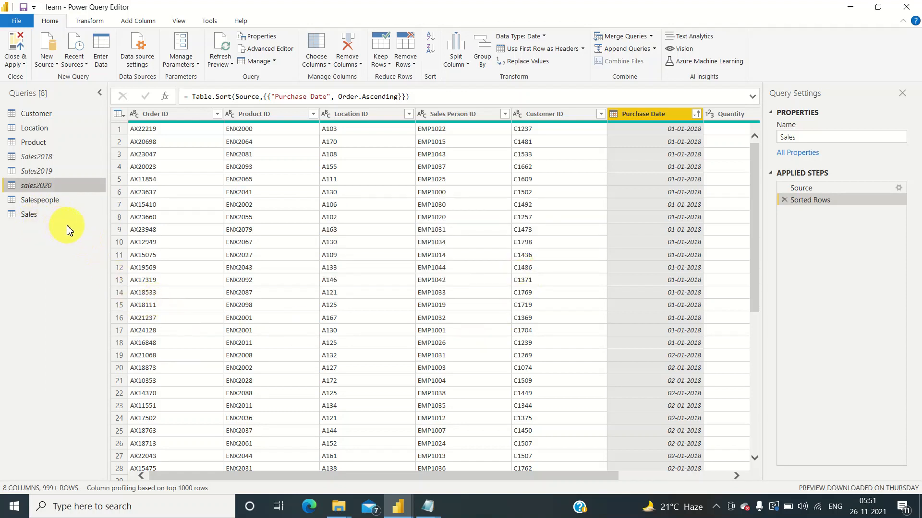
# - Review the columns of the Location, Product, Customer and Sales2018 queries
pyautogui.click(655, 49)
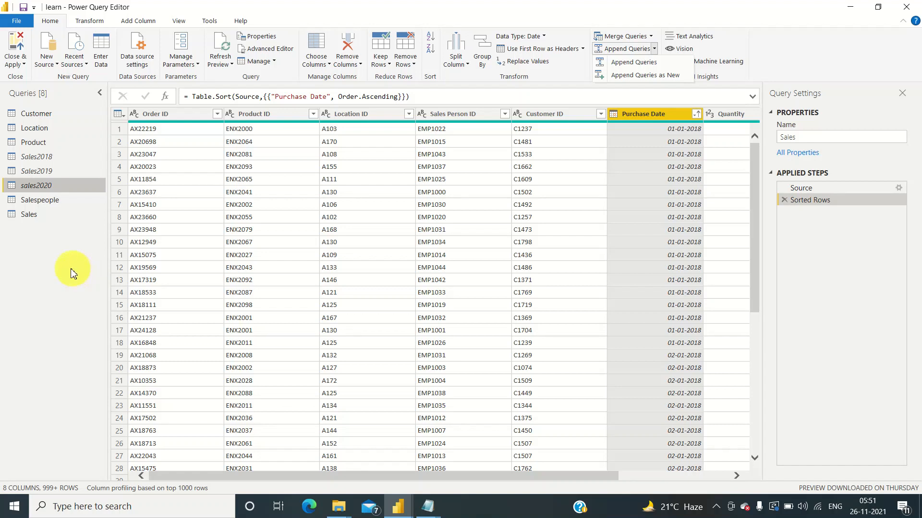
pyautogui.click(41, 131)
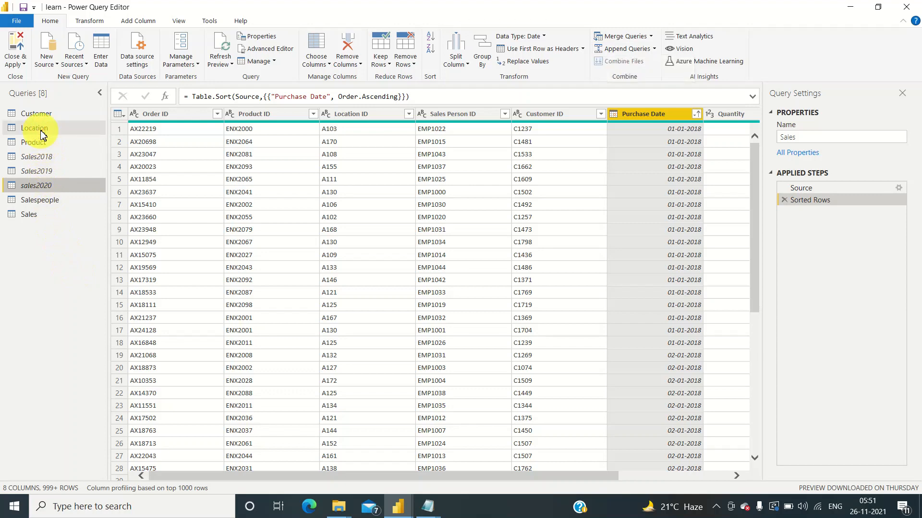
pyautogui.click(43, 133)
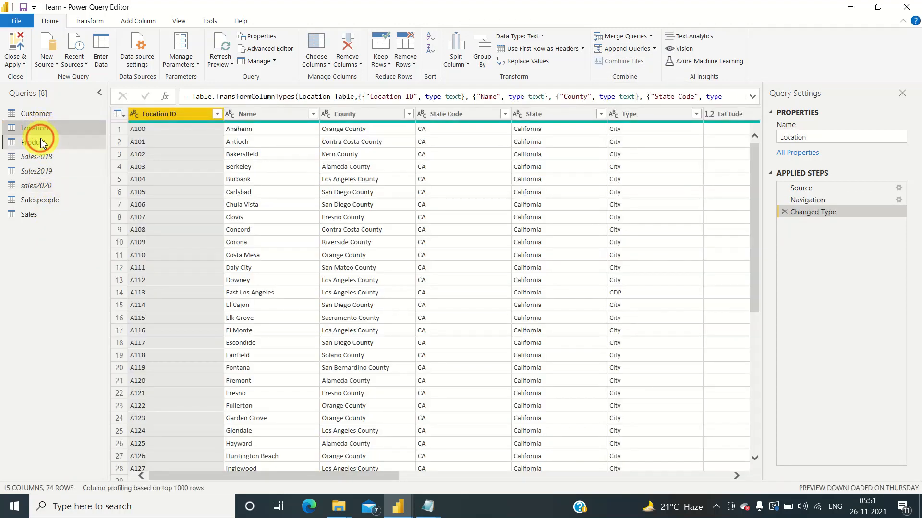
pyautogui.click(43, 143)
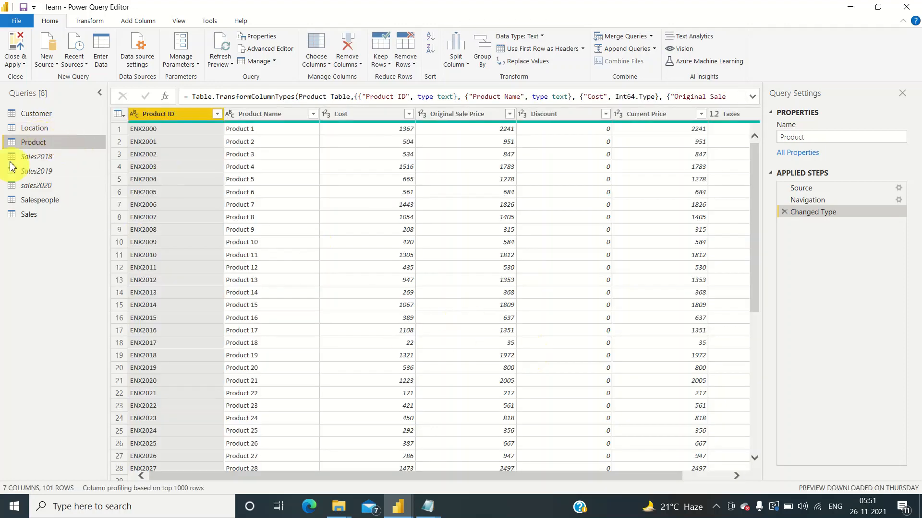
pyautogui.click(45, 112)
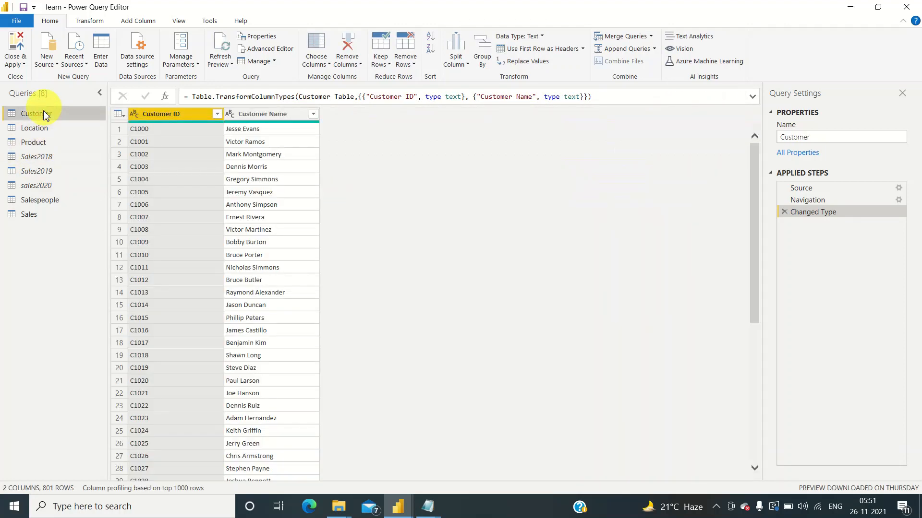
pyautogui.click(38, 157)
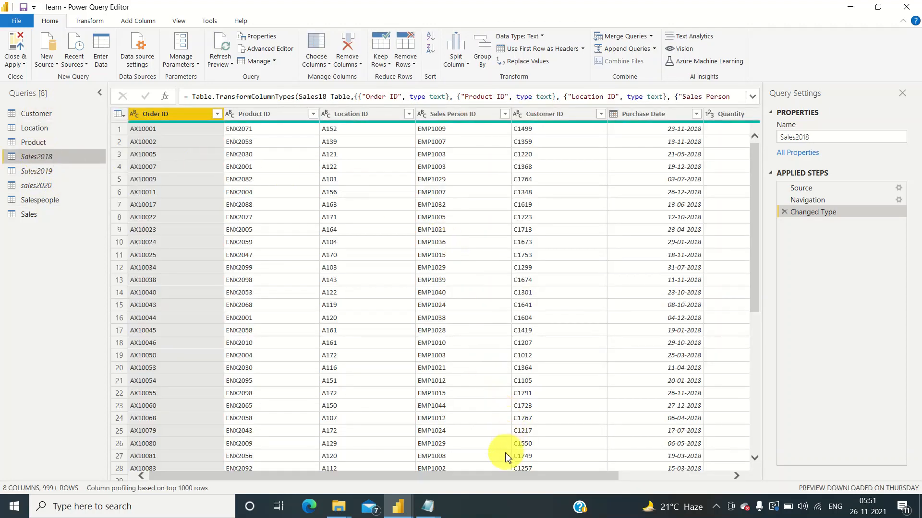
pyautogui.moveTo(504, 476); pyautogui.dragTo(549, 468)
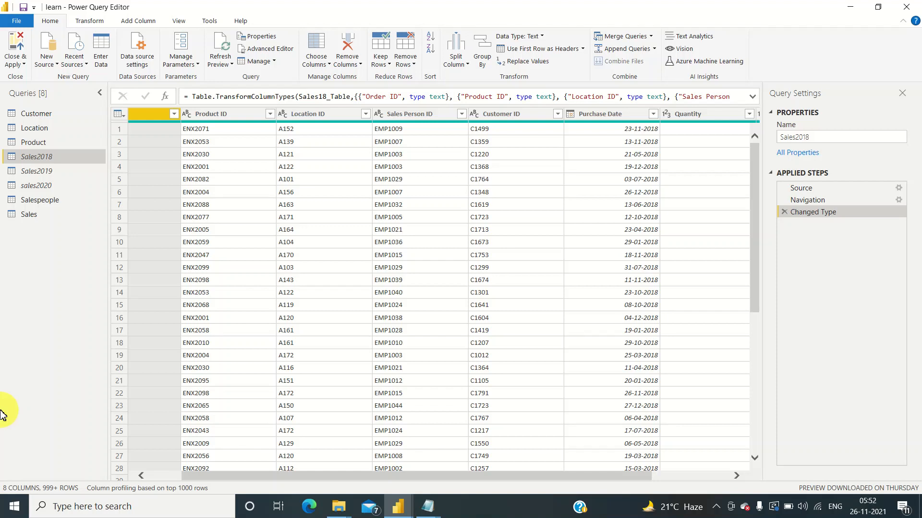
# - Switch to the Datetable 1 file in Notepad, copy the entire DateTable formula and return to Power Query Editor
pyautogui.click(434, 506)
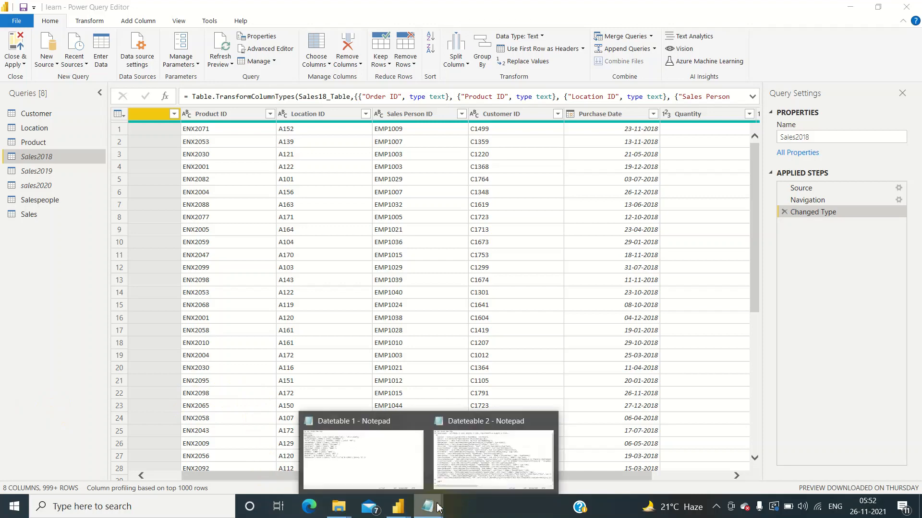
pyautogui.click(379, 451)
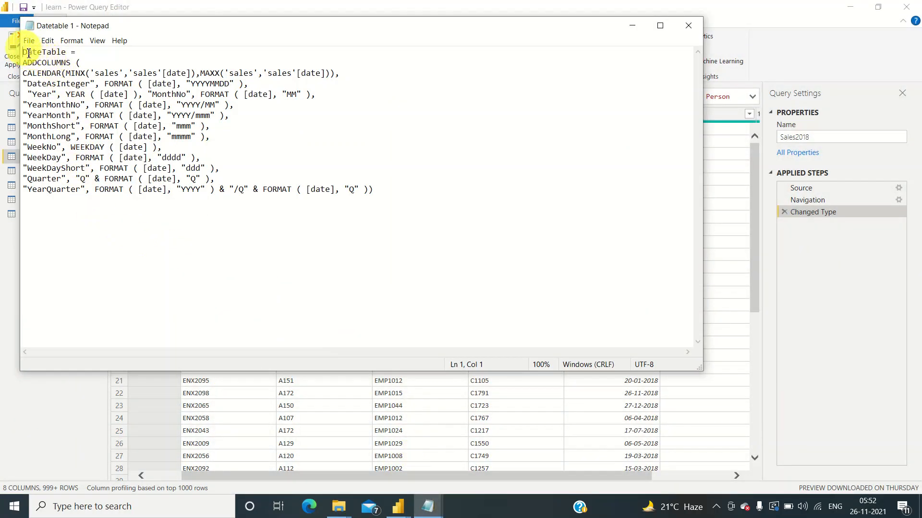
pyautogui.moveTo(29, 54); pyautogui.dragTo(417, 193)
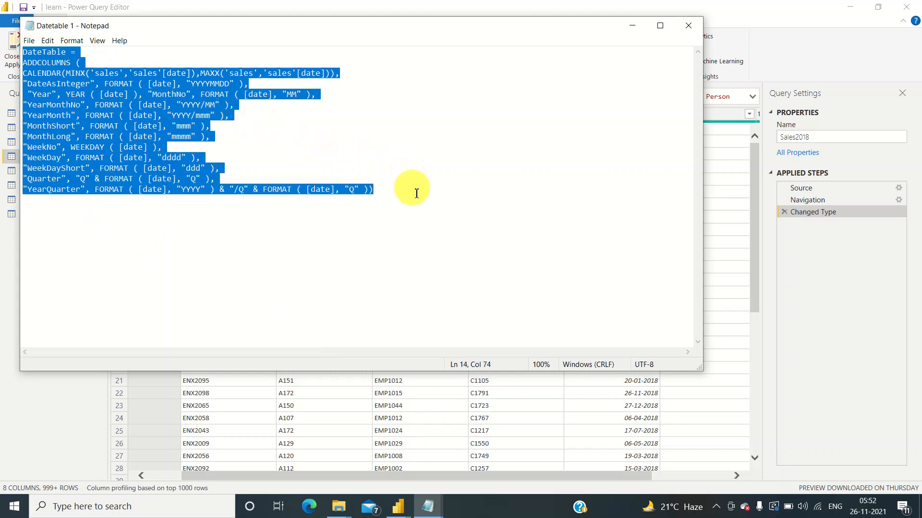
pyautogui.click(390, 188)
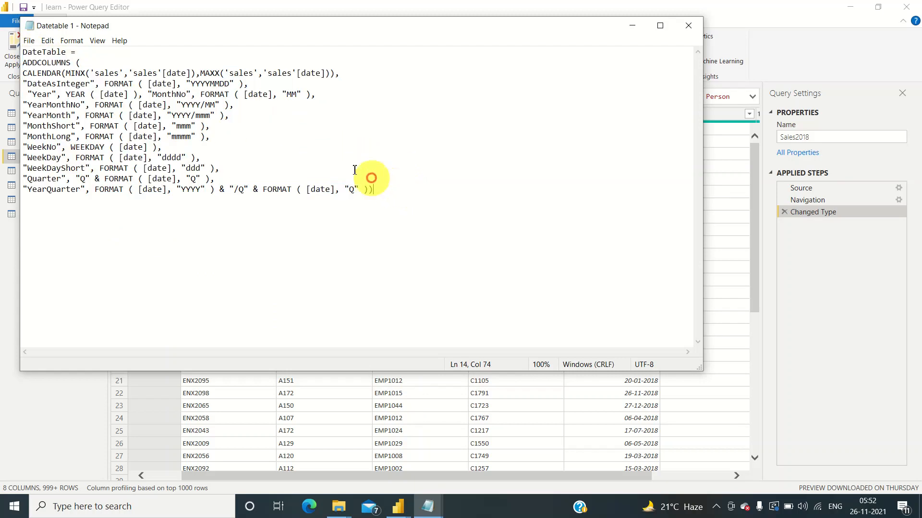
pyautogui.moveTo(23, 75); pyautogui.dragTo(340, 75)
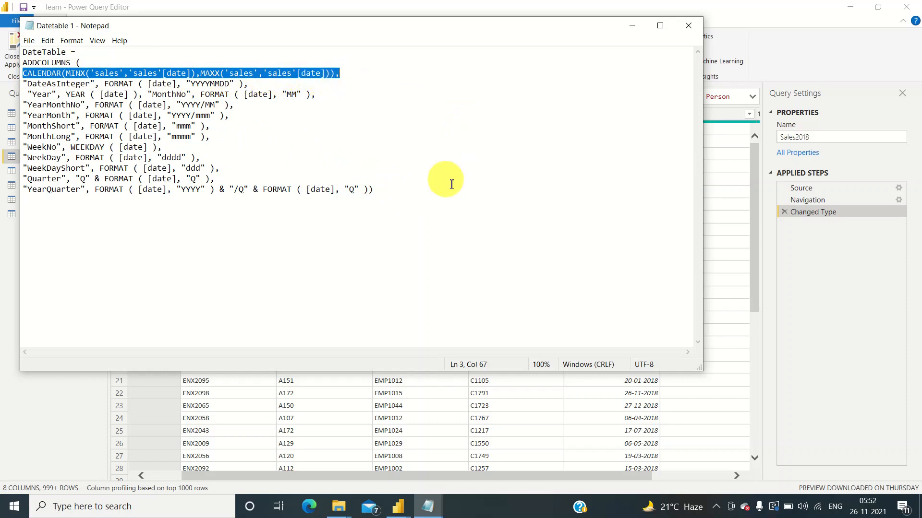
pyautogui.click(428, 156)
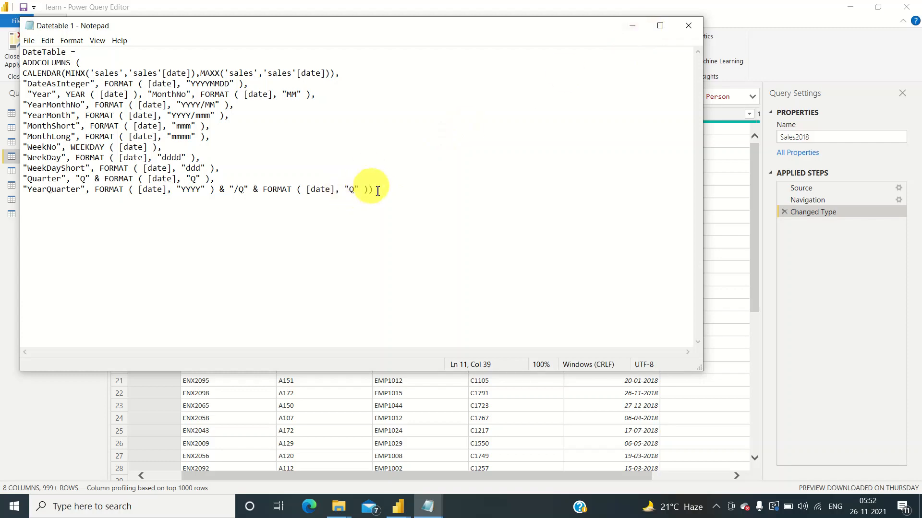
pyautogui.moveTo(373, 189); pyautogui.dragTo(16, 54)
pyautogui.hotkey('ctrl', 'c')
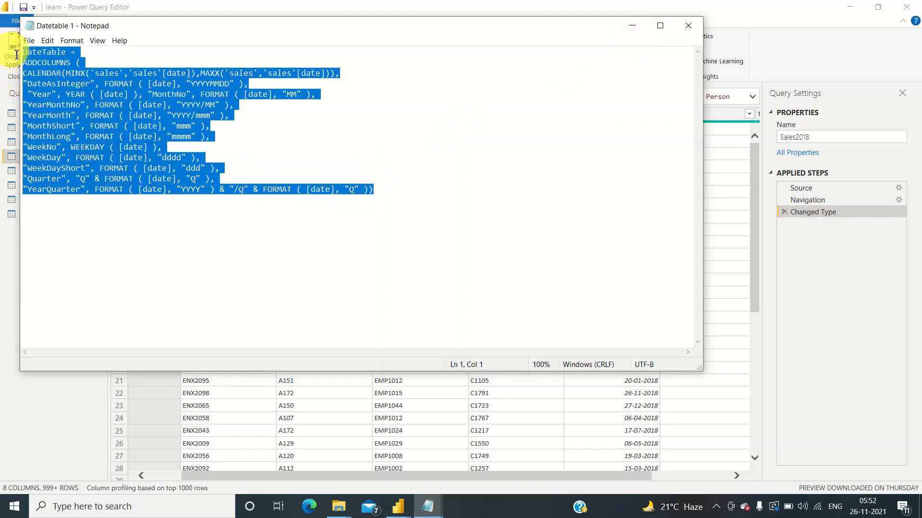
pyautogui.click(632, 25)
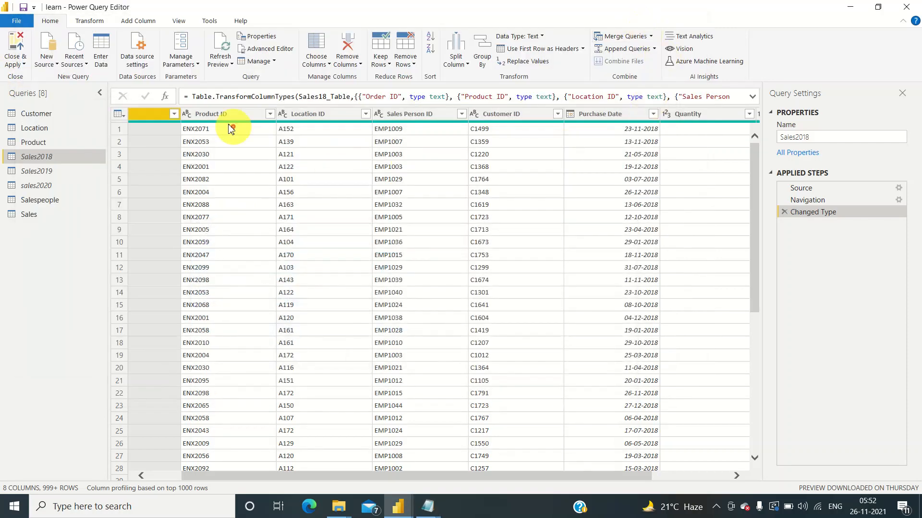
# - Switch to the Power BI Desktop window, create a new calculated table in Data view and paste the copied DateTable formula
pyautogui.click(84, 22)
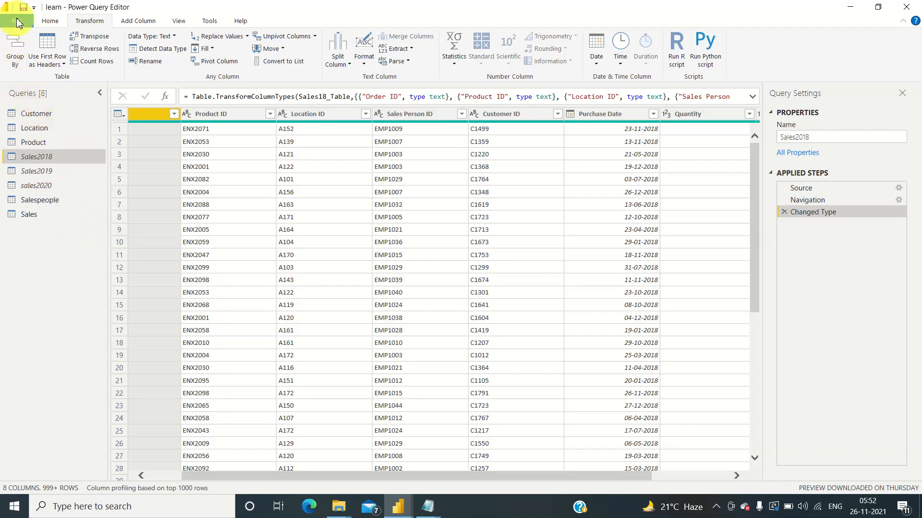
pyautogui.click(397, 502)
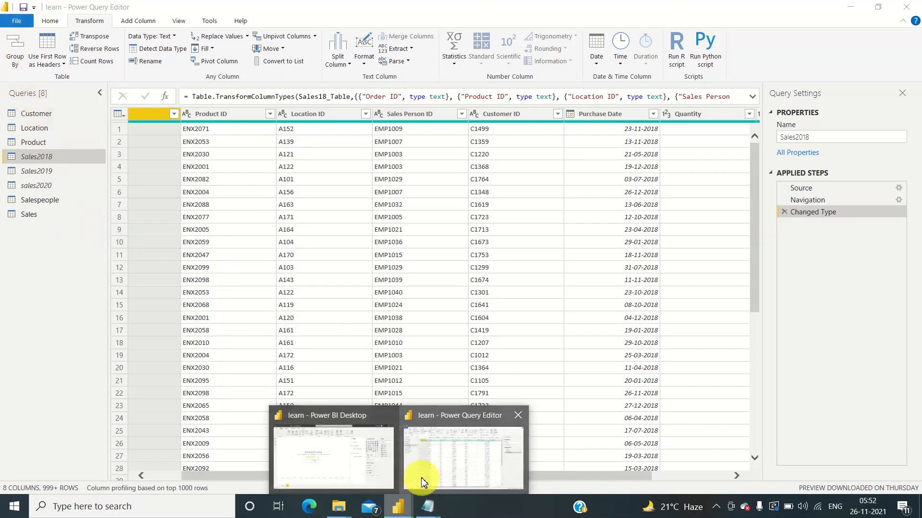
pyautogui.click(424, 481)
pyautogui.click(399, 505)
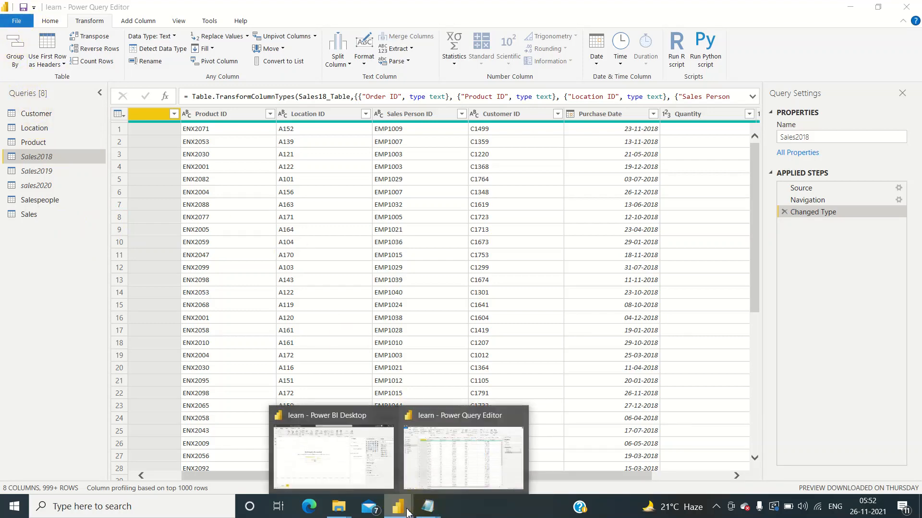
pyautogui.click(374, 483)
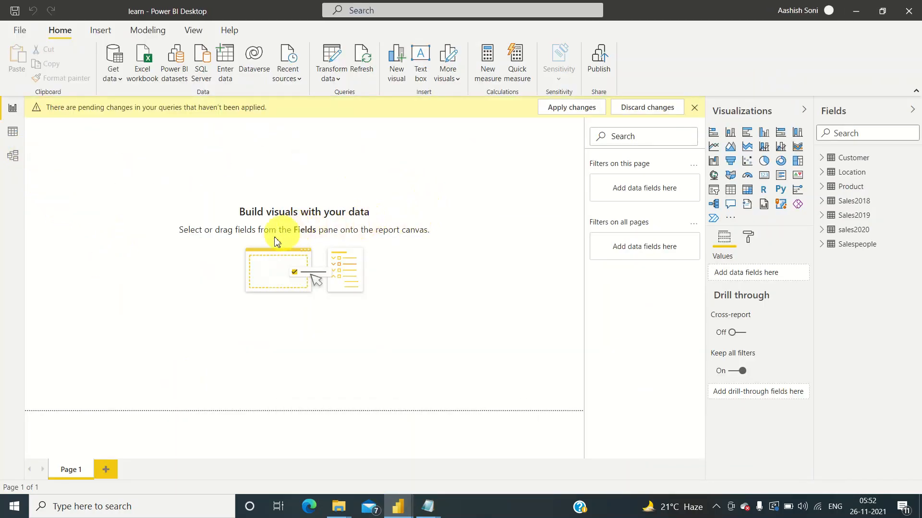
pyautogui.click(13, 133)
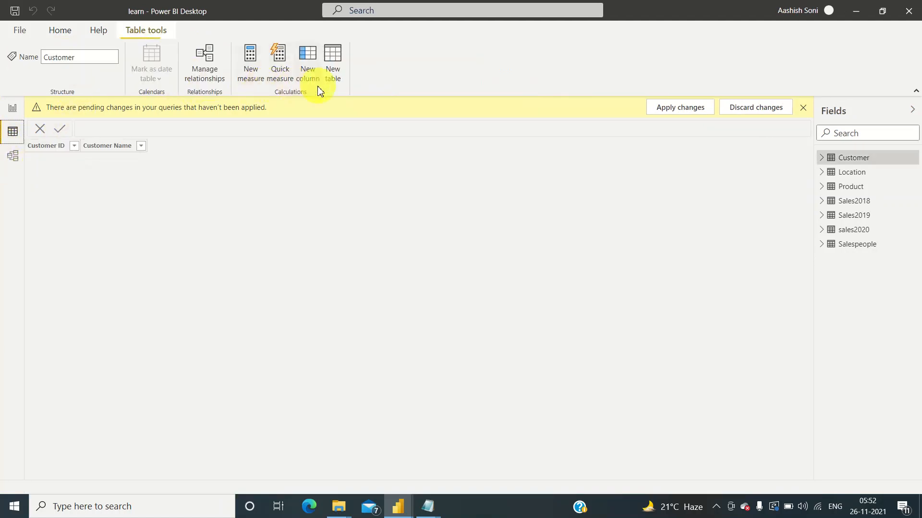
pyautogui.click(335, 61)
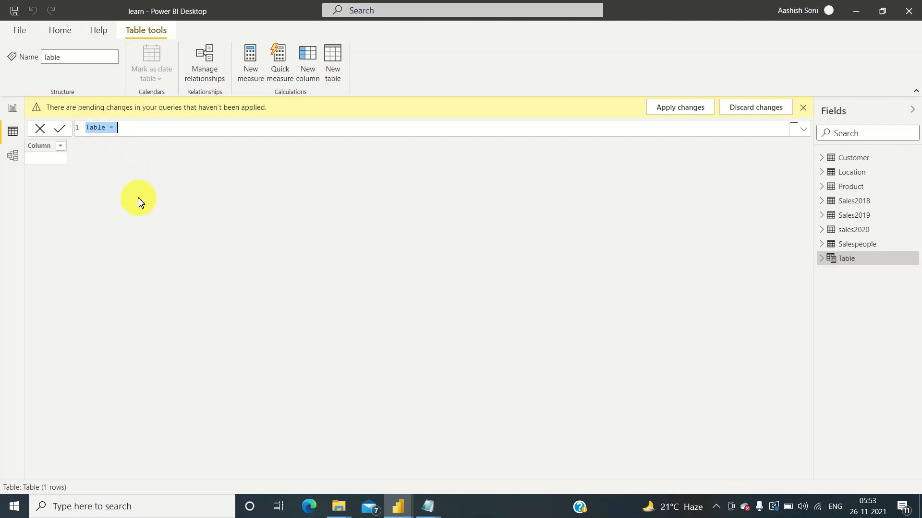
pyautogui.hotkey('ctrl', 'v')
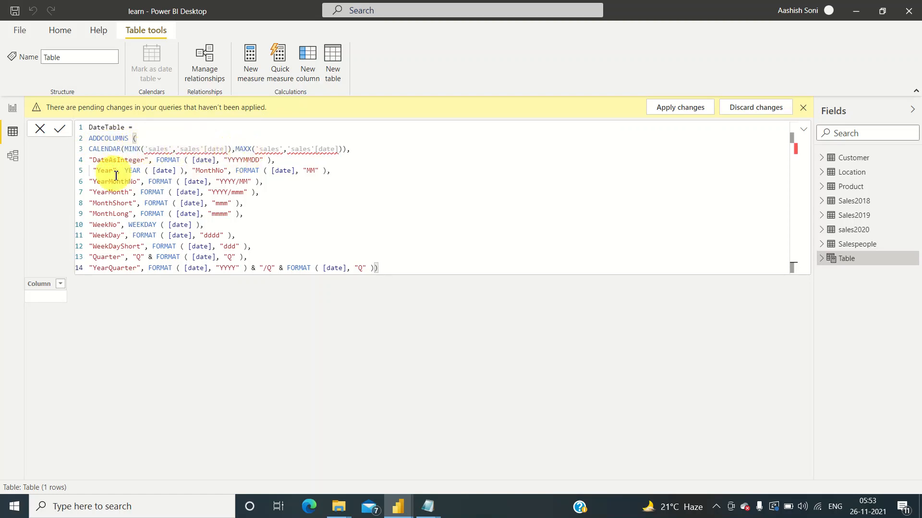
pyautogui.moveTo(157, 144)
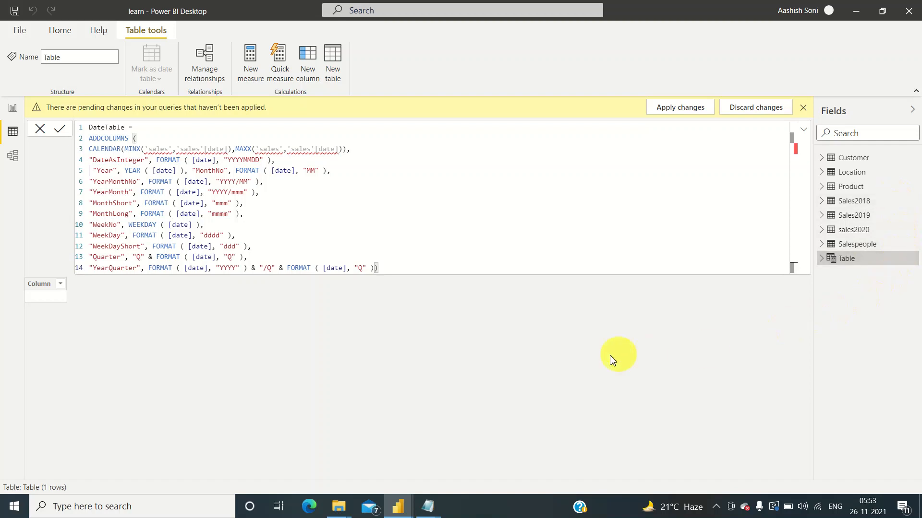
# - Return to Power Query Editor, apply the pending query changes to the model and close the editor
pyautogui.hotkey('alt', 'Tab')
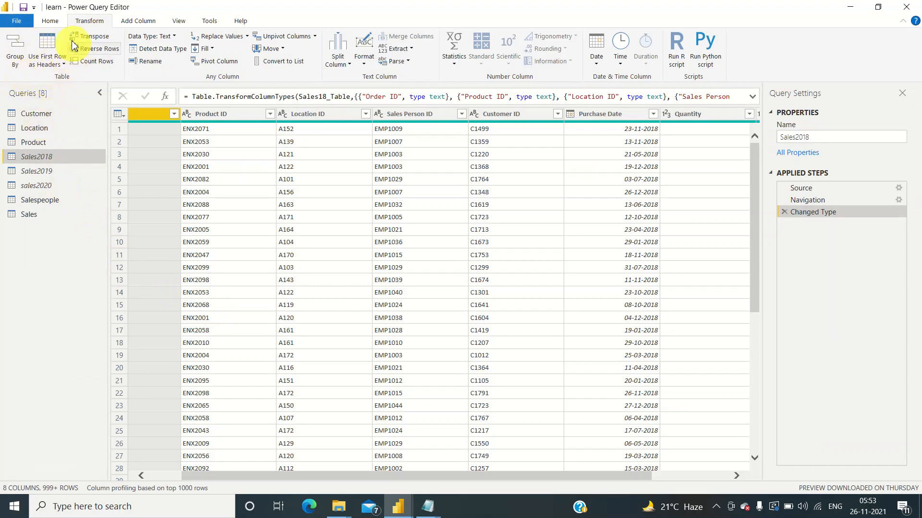
pyautogui.click(50, 21)
pyautogui.click(24, 64)
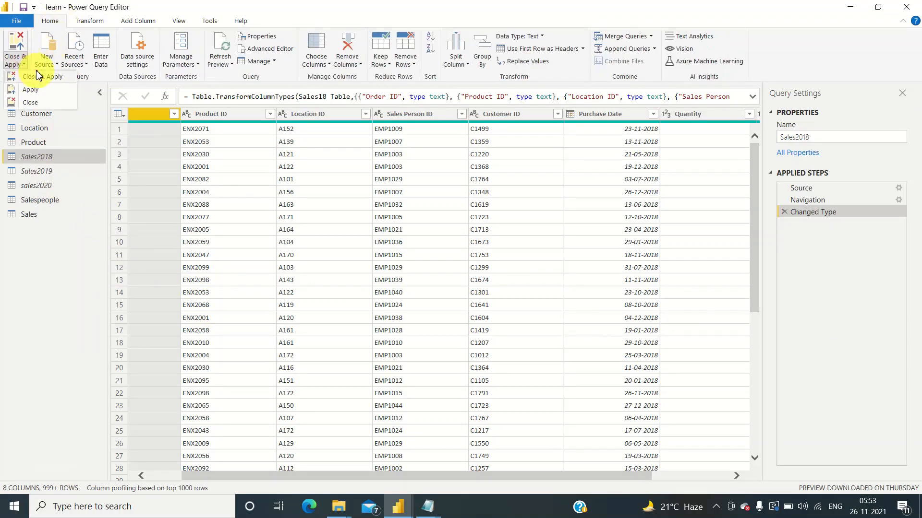
pyautogui.click(39, 76)
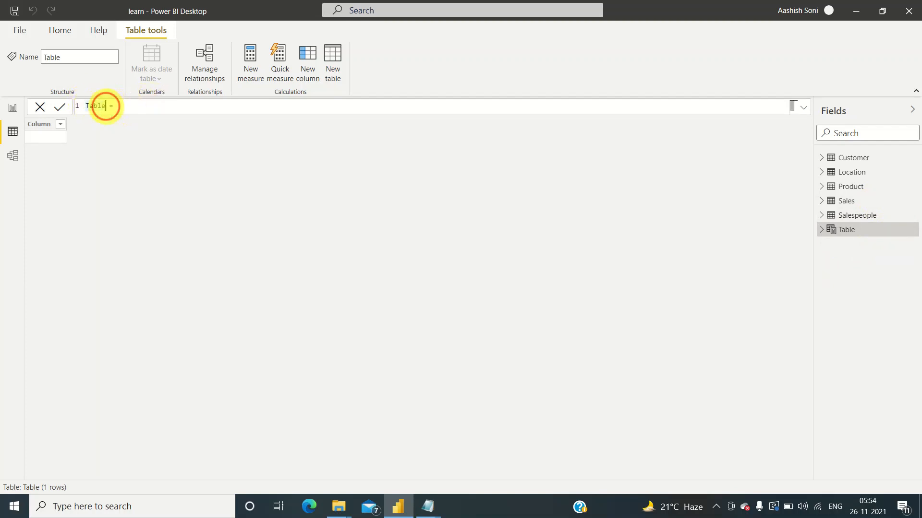
# - Replace the new table's formula with the copied DateTable formula and set the MINX date column to 'Sales'[Purchase Date]
pyautogui.moveTo(87, 106); pyautogui.dragTo(124, 106)
pyautogui.hotkey('ctrl', 'v')
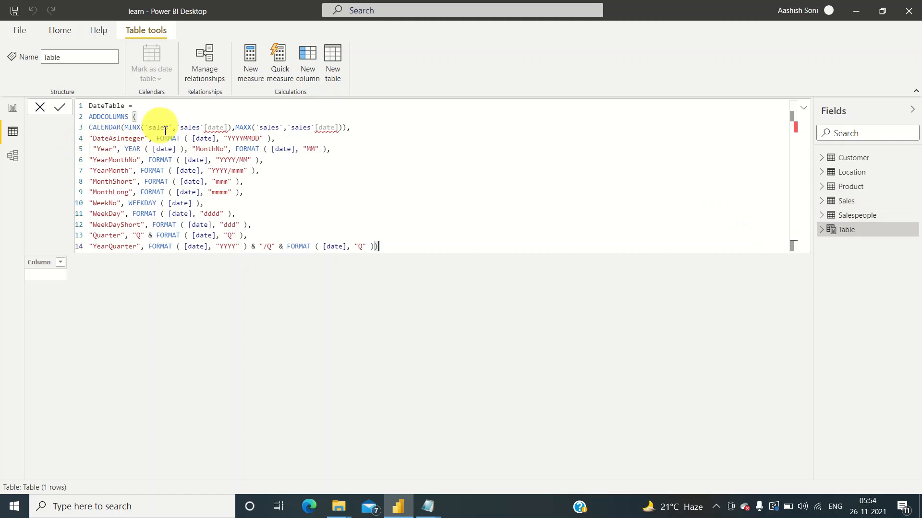
pyautogui.click(181, 127)
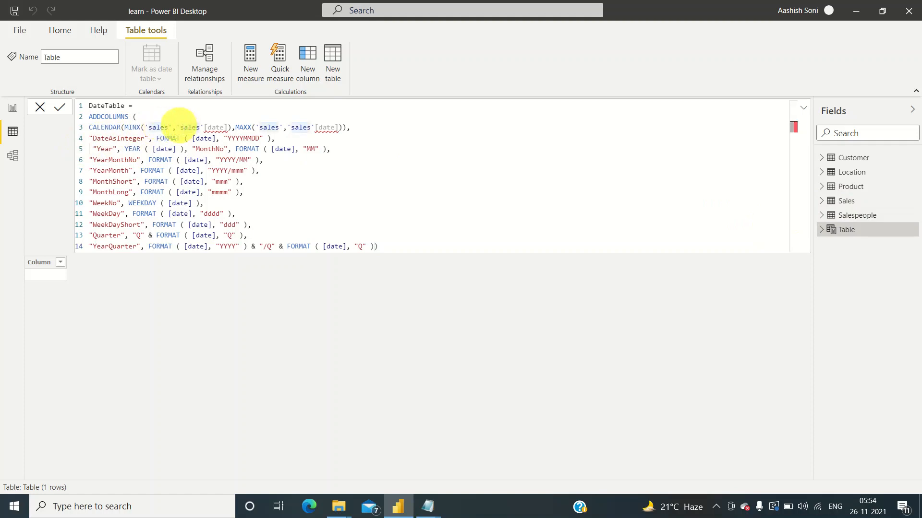
pyautogui.moveTo(181, 125); pyautogui.dragTo(229, 130)
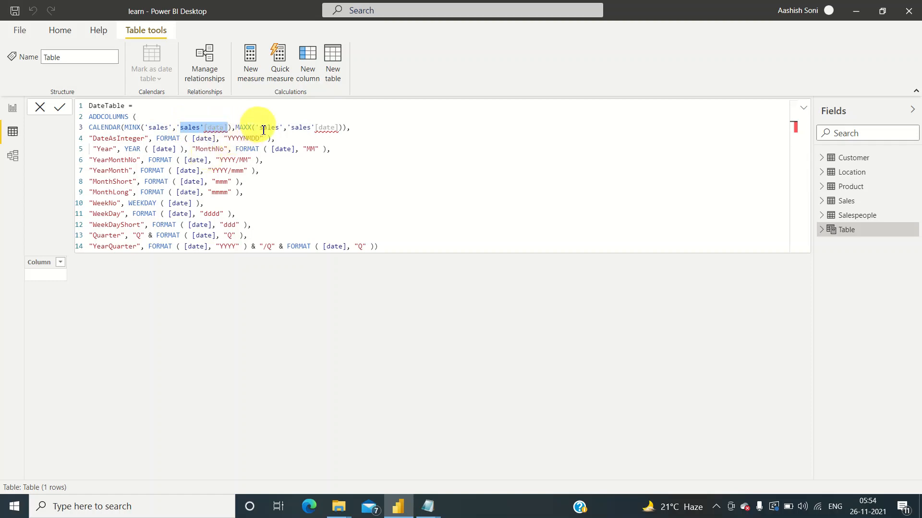
pyautogui.press('BackSpace')
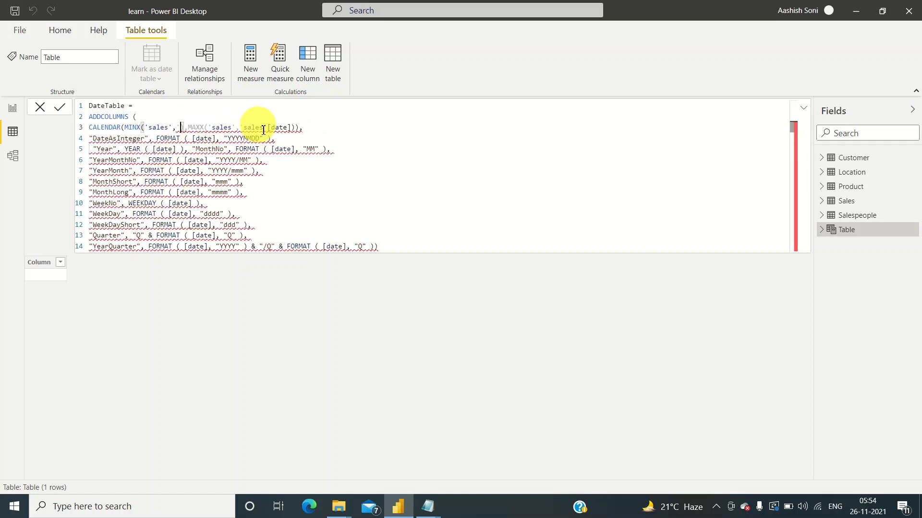
pyautogui.write("'sales")
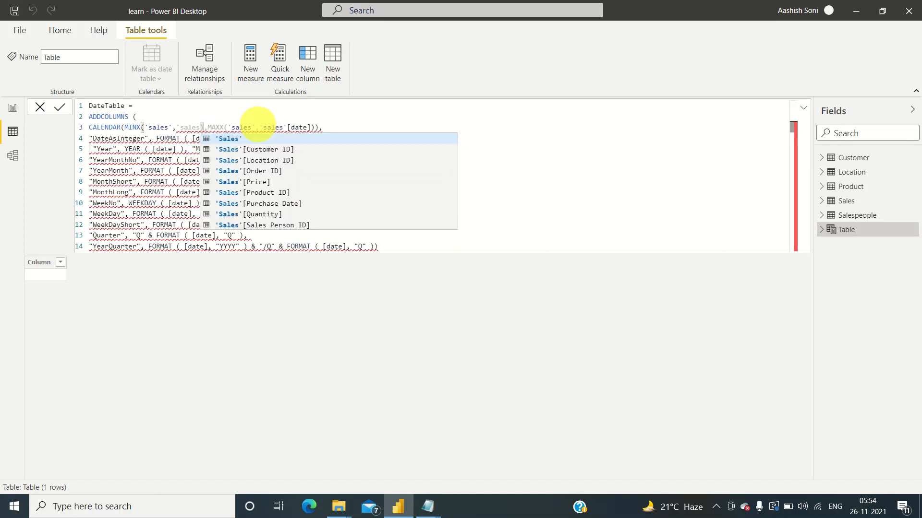
pyautogui.click(280, 206)
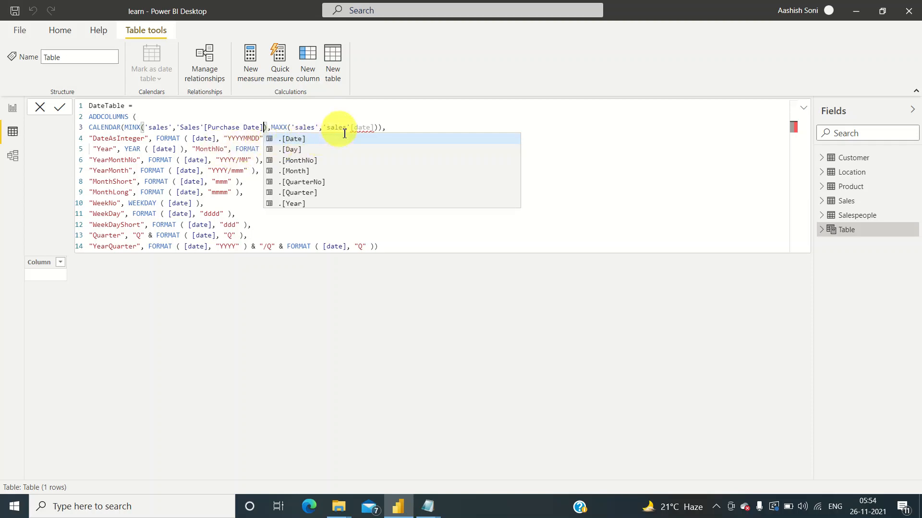
# - Set the MAXX date column to Sales[Purchase Date], commit the DateTable formula and look over the generated rows
pyautogui.moveTo(323, 127); pyautogui.dragTo(374, 127)
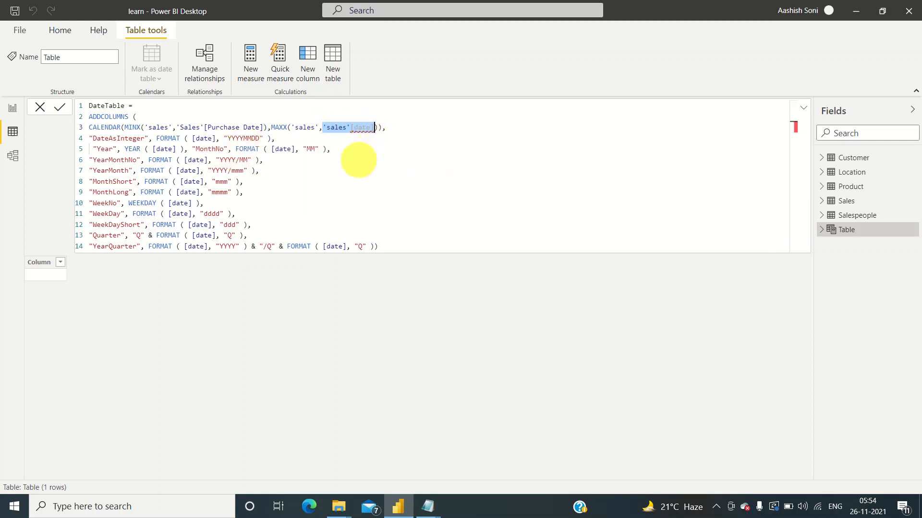
pyautogui.write('Sales')
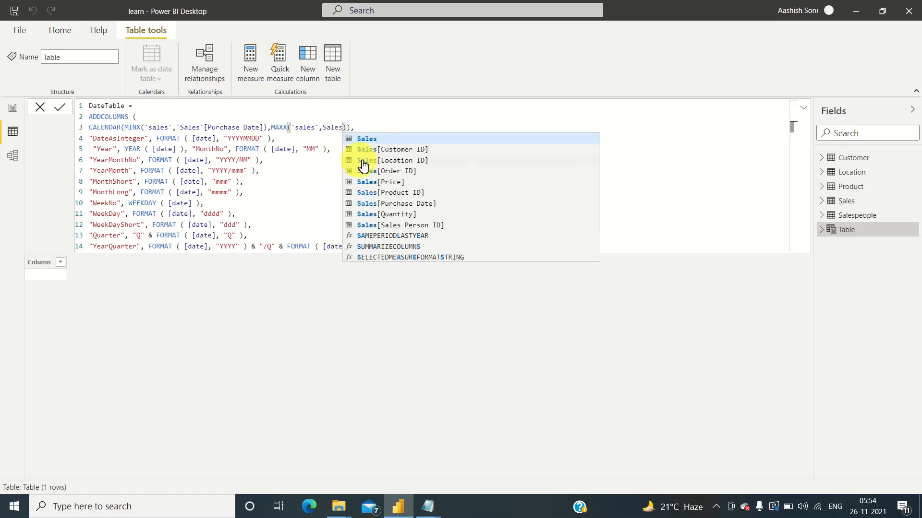
pyautogui.click(424, 202)
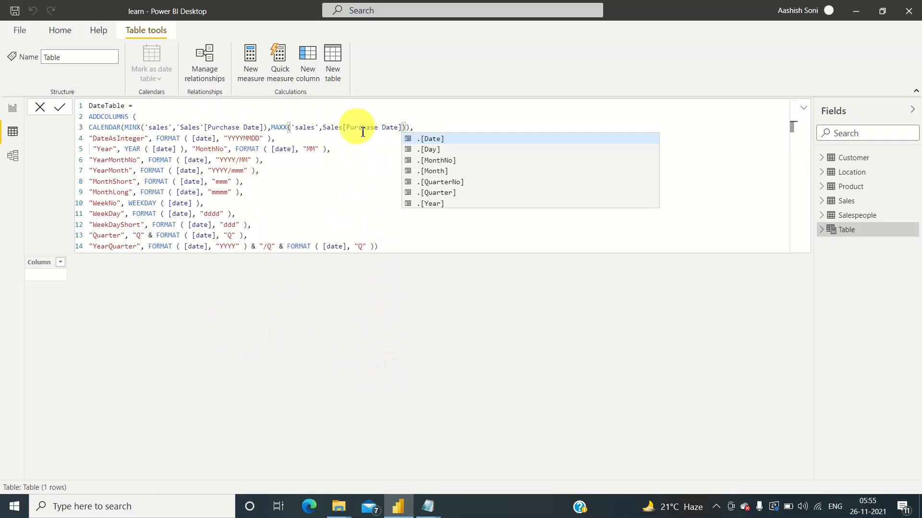
pyautogui.click(63, 109)
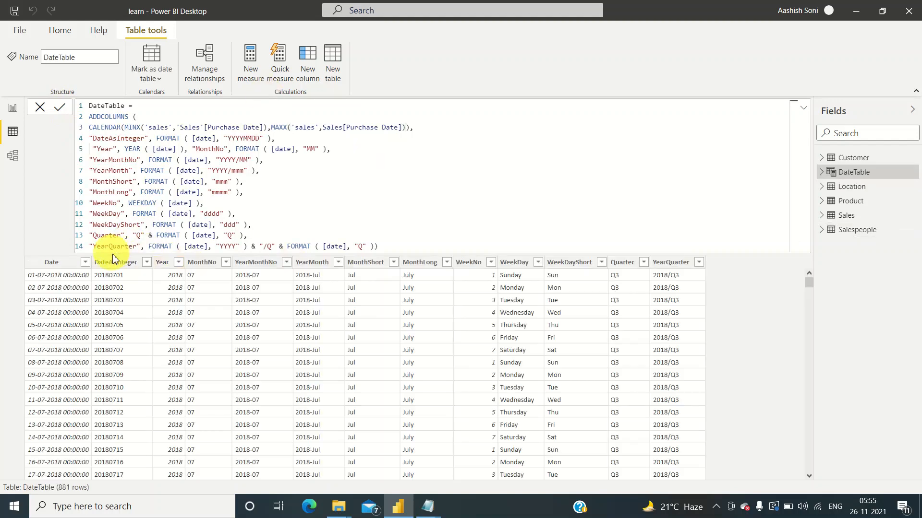
pyautogui.scroll(-2, 97, 322)
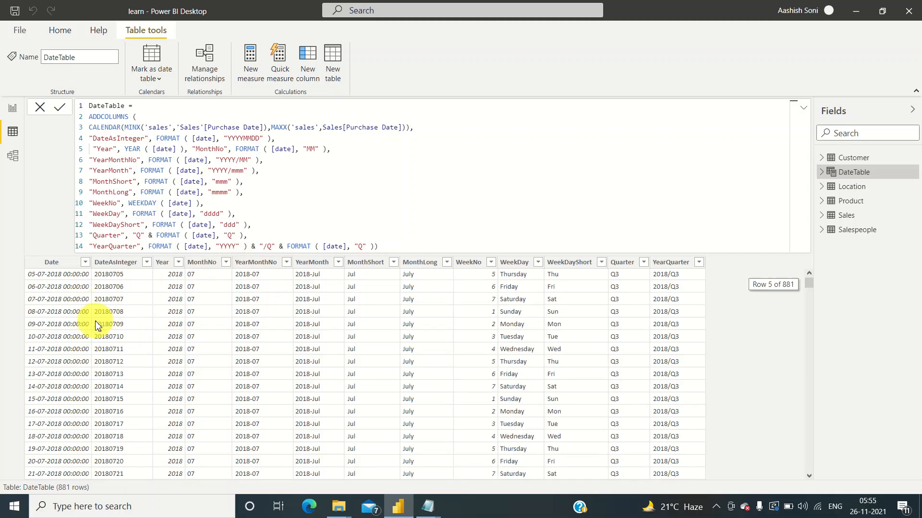
pyautogui.scroll(2, 97, 322)
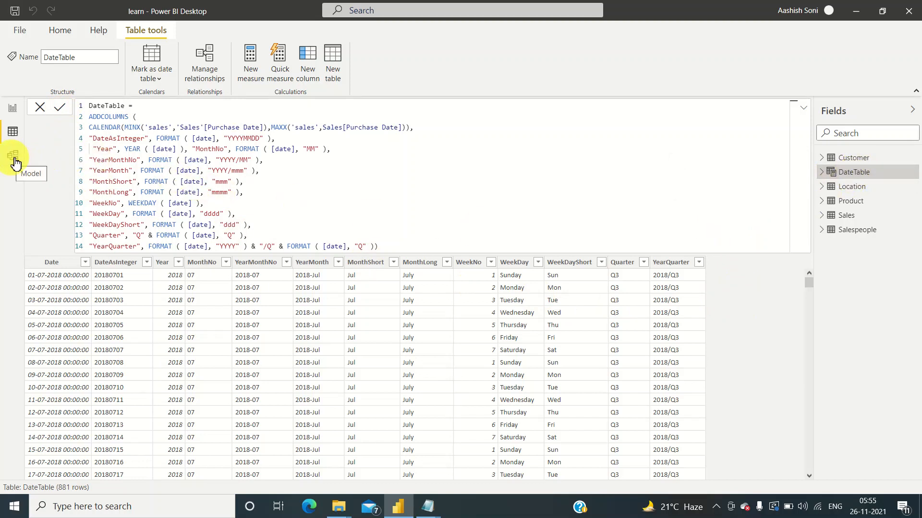
# - Reopen Power Query Editor and look over the fnDateTable code in the Dateteable 2 file in Notepad
pyautogui.click(51, 32)
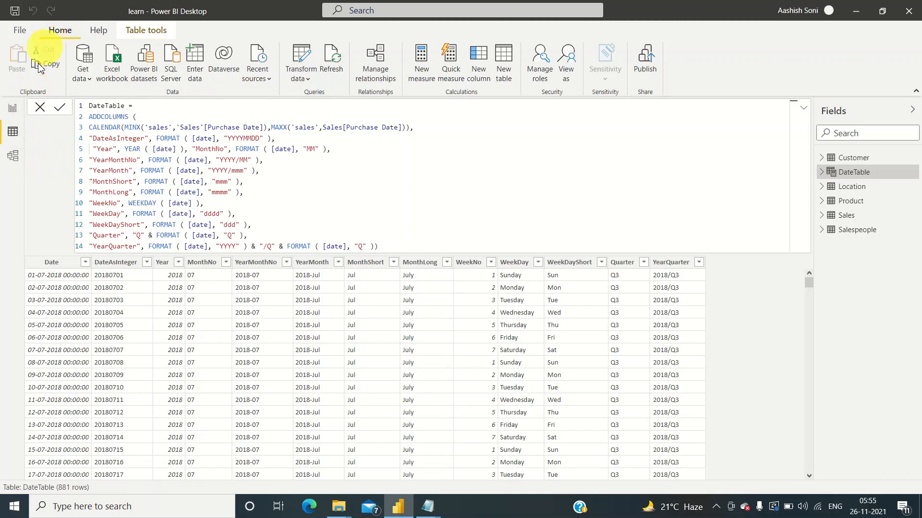
pyautogui.click(309, 80)
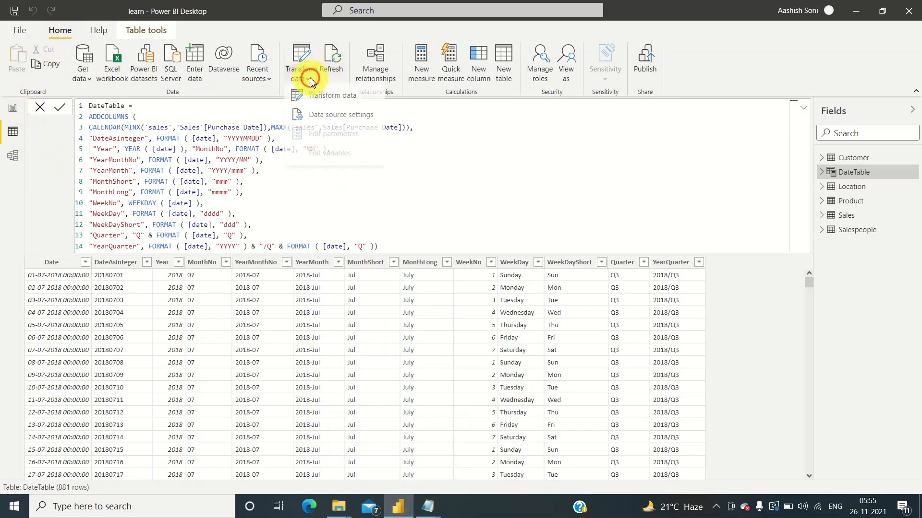
pyautogui.click(324, 102)
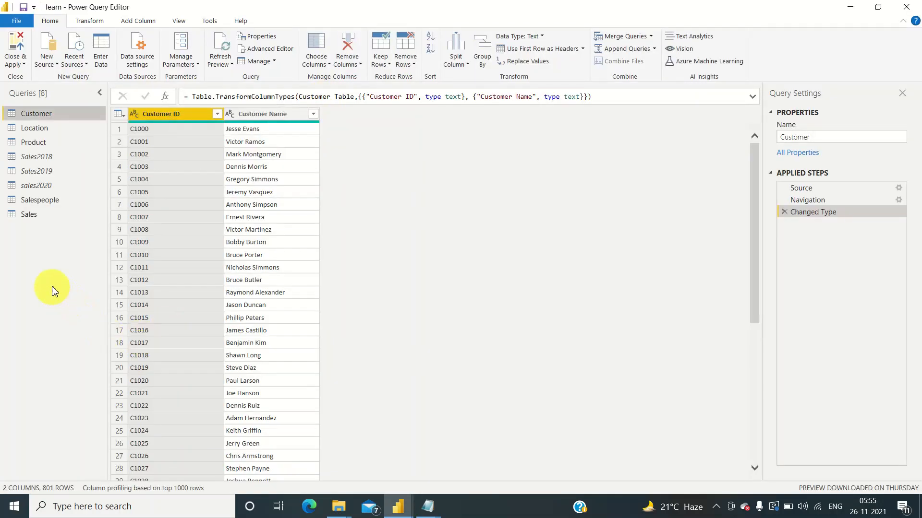
pyautogui.moveTo(429, 505)
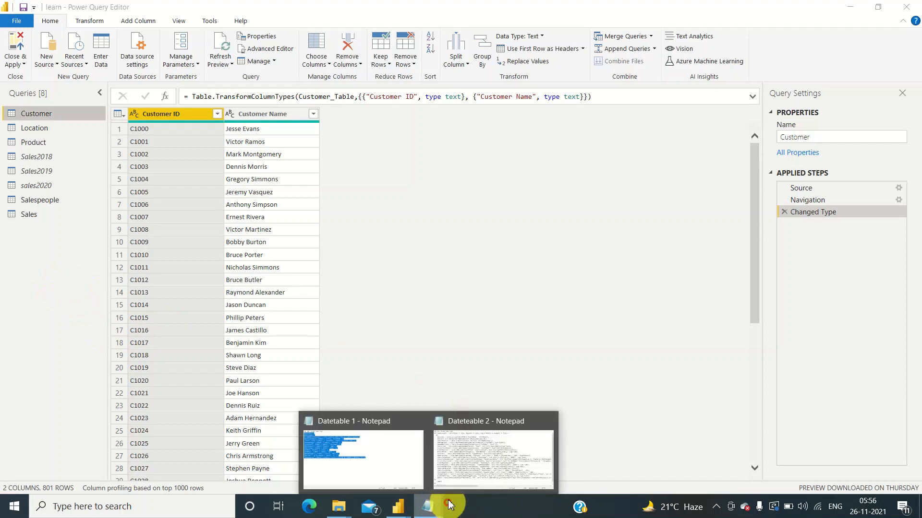
pyautogui.click(464, 477)
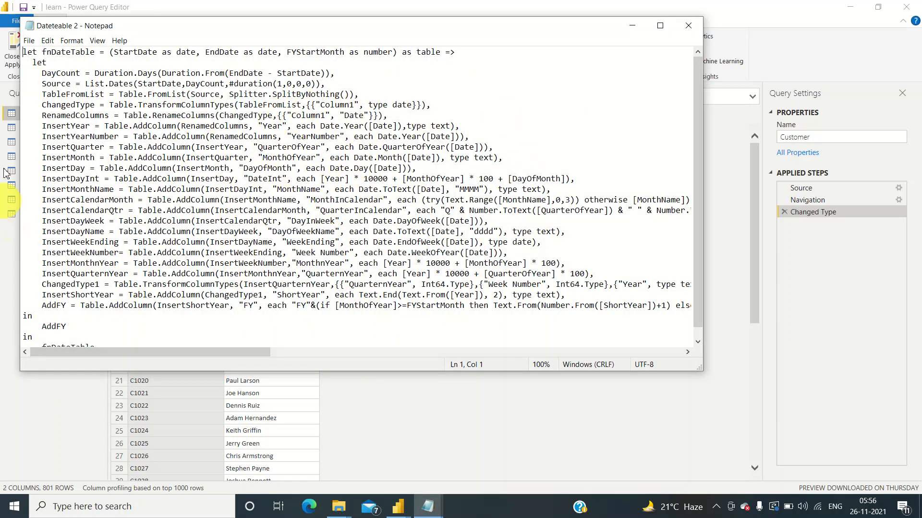
pyautogui.click(632, 26)
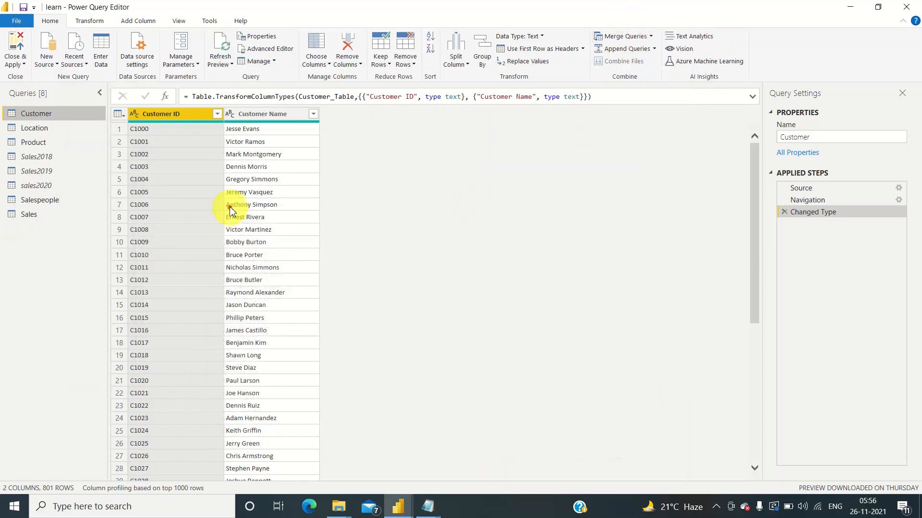
# - Create a blank query and delete all of its default code in the Advanced Editor
pyautogui.click(54, 71)
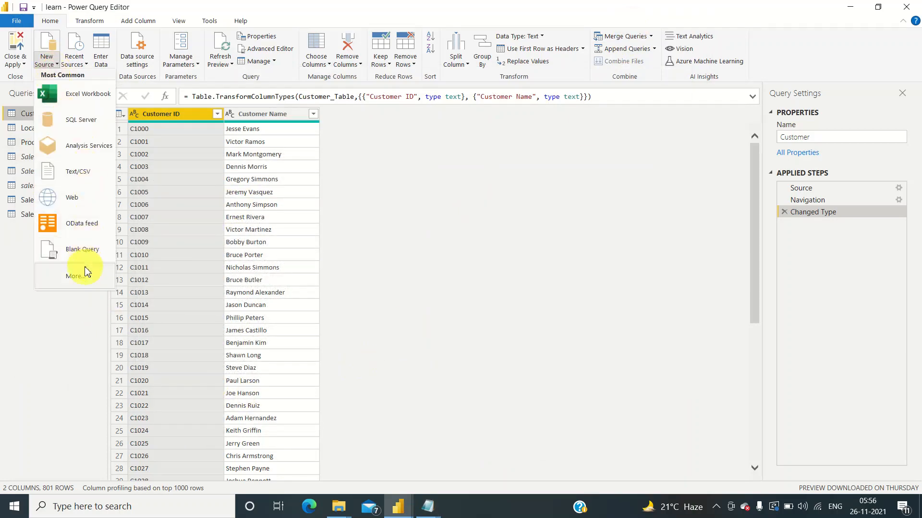
pyautogui.click(83, 250)
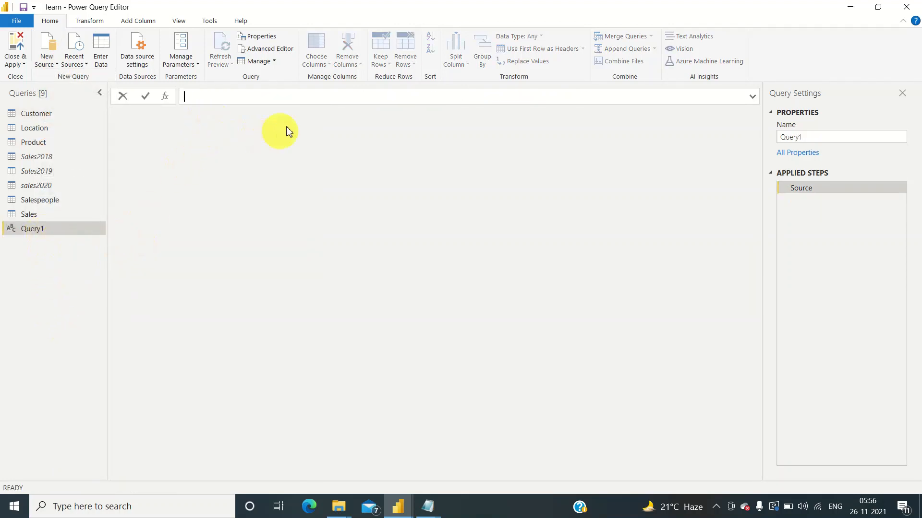
pyautogui.click(270, 48)
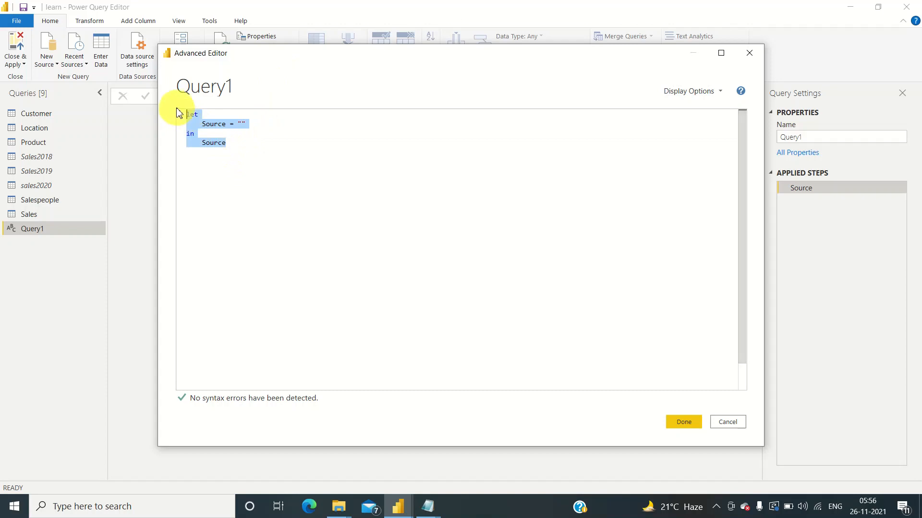
pyautogui.press('Delete')
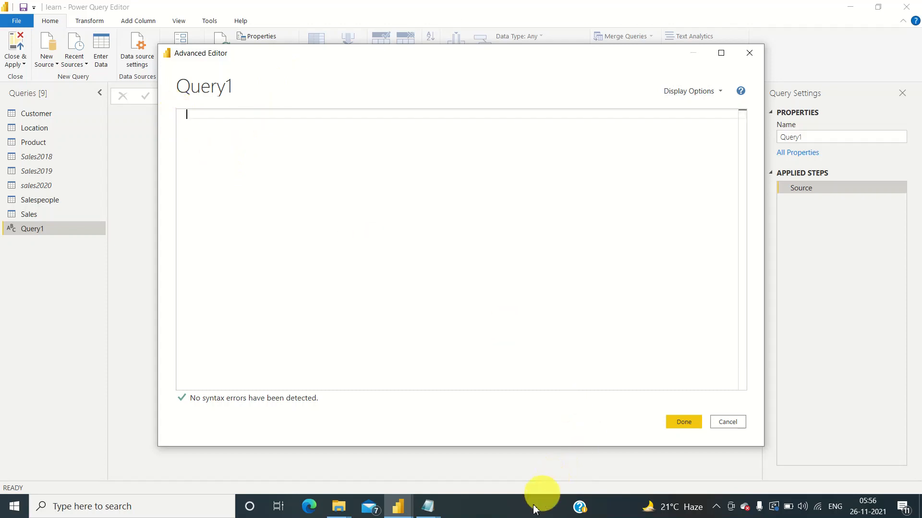
# - Copy the whole fnDateTable code from the Dateteable 2 Notepad file into Query1's empty Advanced Editor and commit it
pyautogui.click(427, 507)
pyautogui.click(453, 462)
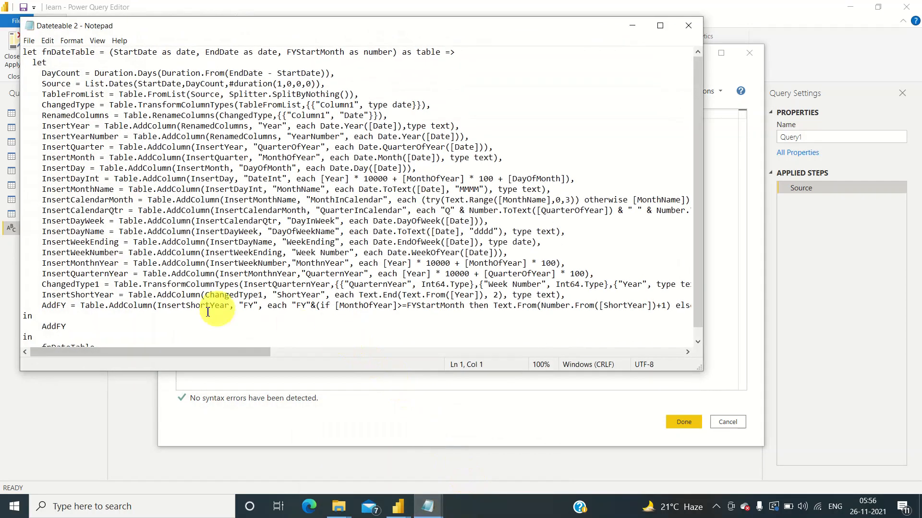
pyautogui.moveTo(28, 56); pyautogui.dragTo(143, 372)
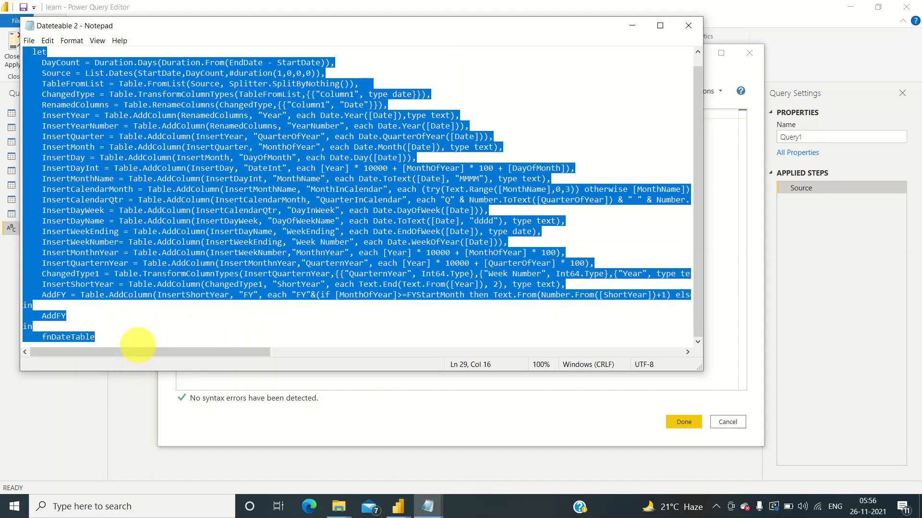
pyautogui.click(635, 25)
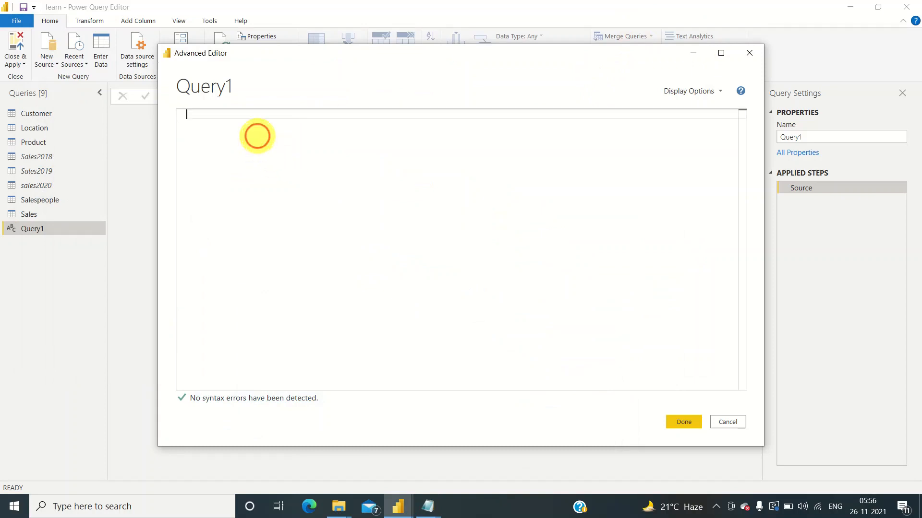
pyautogui.hotkey('ctrl', 'v')
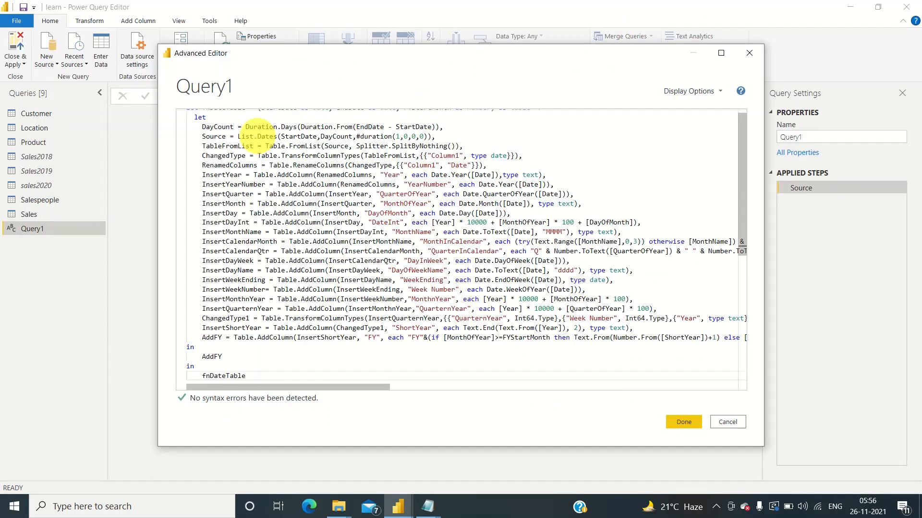
pyautogui.click(682, 422)
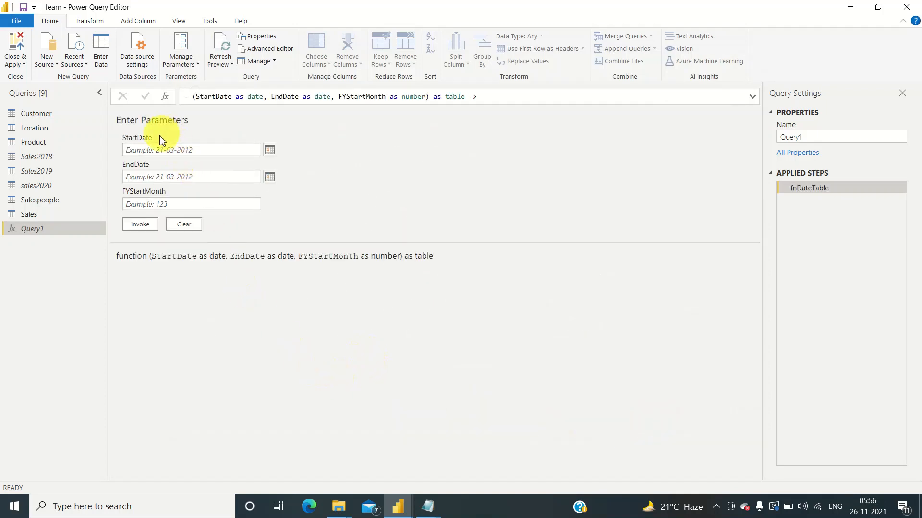
# - Invoke the date table function with StartDate 1/1/2018, EndDate 31/12/2021 and FYStartMonth 7
pyautogui.click(265, 154)
pyautogui.click(268, 156)
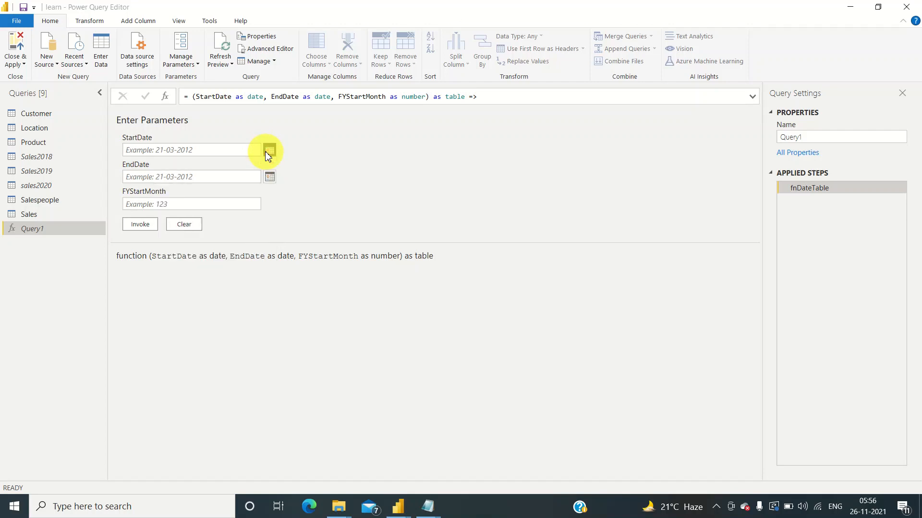
pyautogui.click(215, 151)
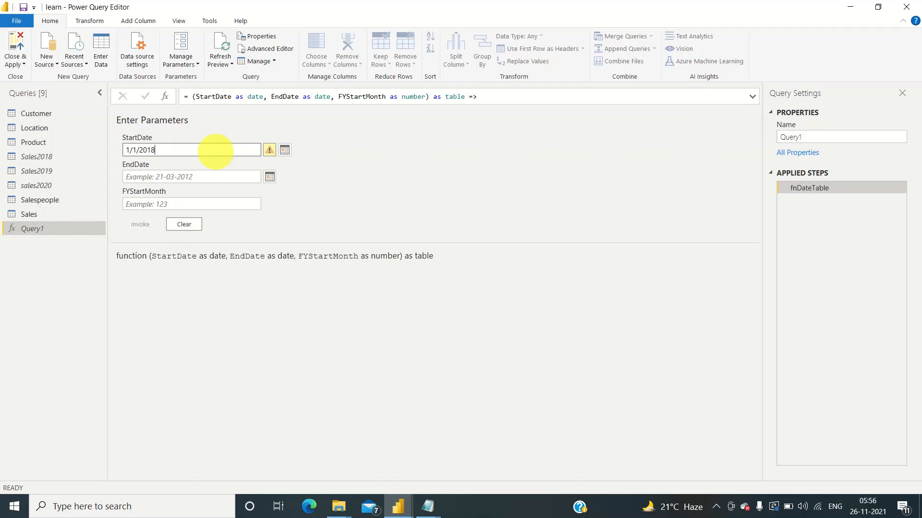
pyautogui.click(217, 174)
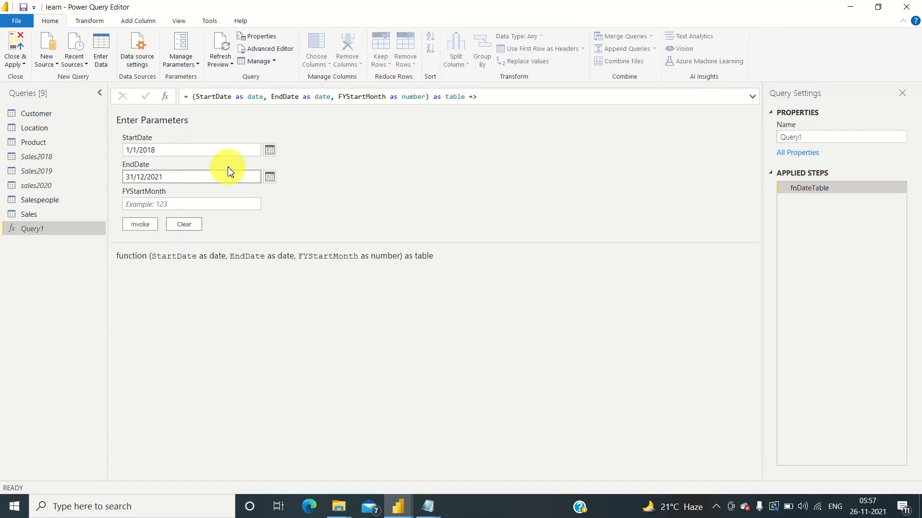
pyautogui.click(218, 204)
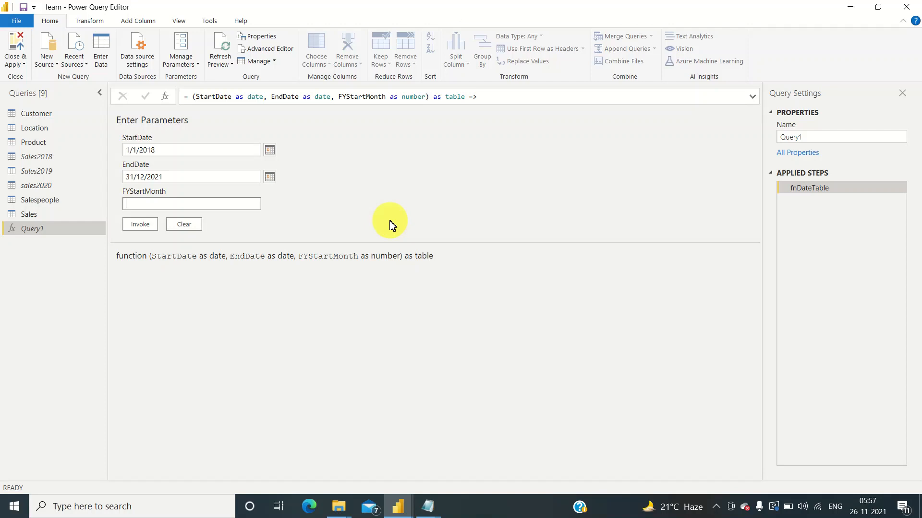
pyautogui.click(141, 225)
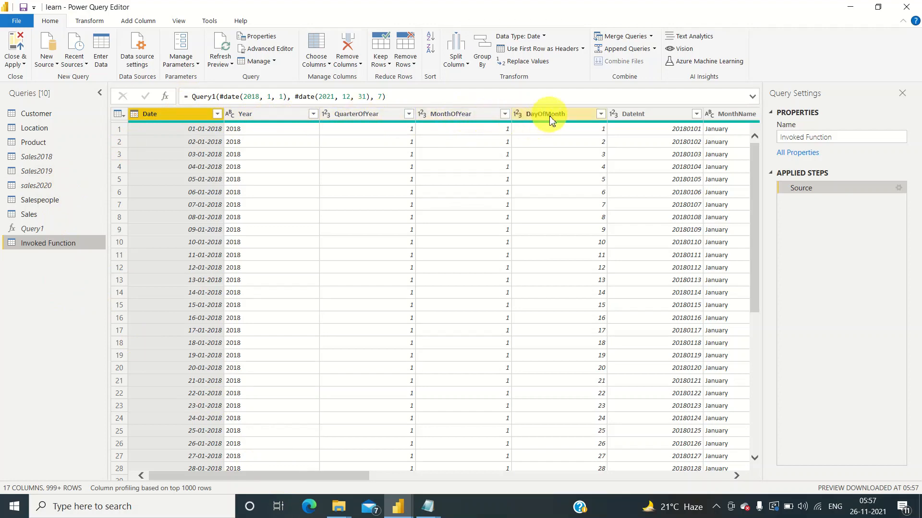
# - Look over the generated date columns and rename the Invoked Function query as Date Table 1
pyautogui.moveTo(360, 477); pyautogui.dragTo(695, 474)
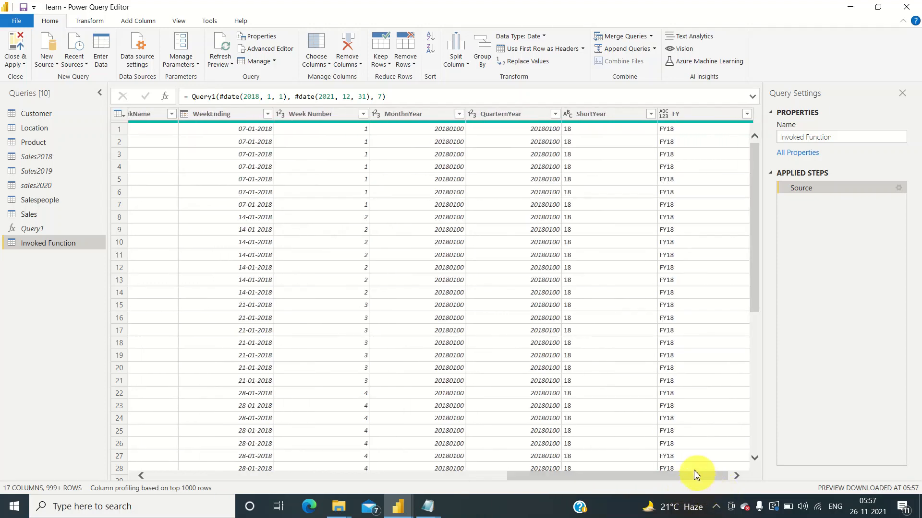
pyautogui.scroll(-15, 702, 309)
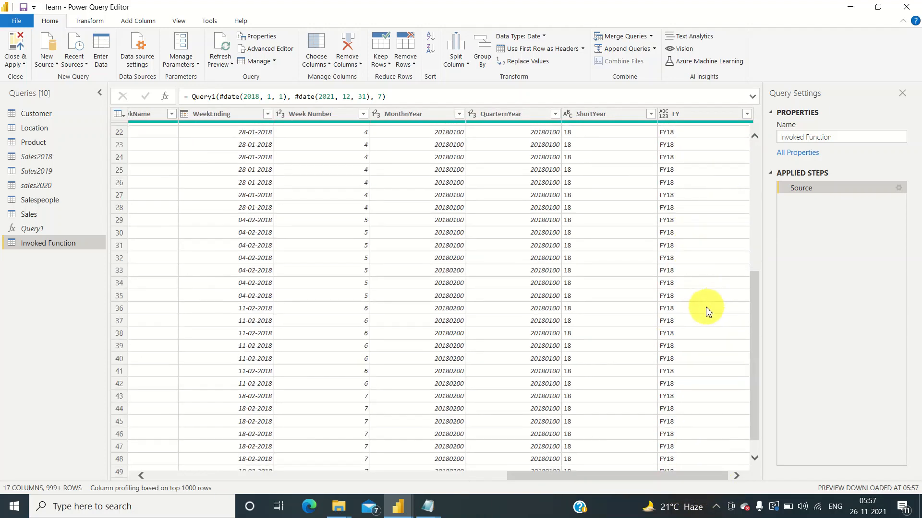
pyautogui.scroll(15, 699, 312)
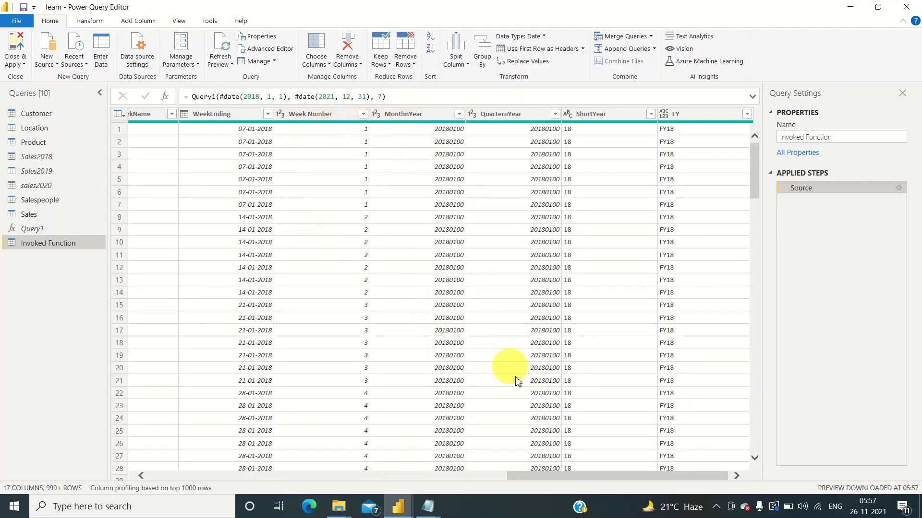
pyautogui.moveTo(570, 471); pyautogui.dragTo(210, 504)
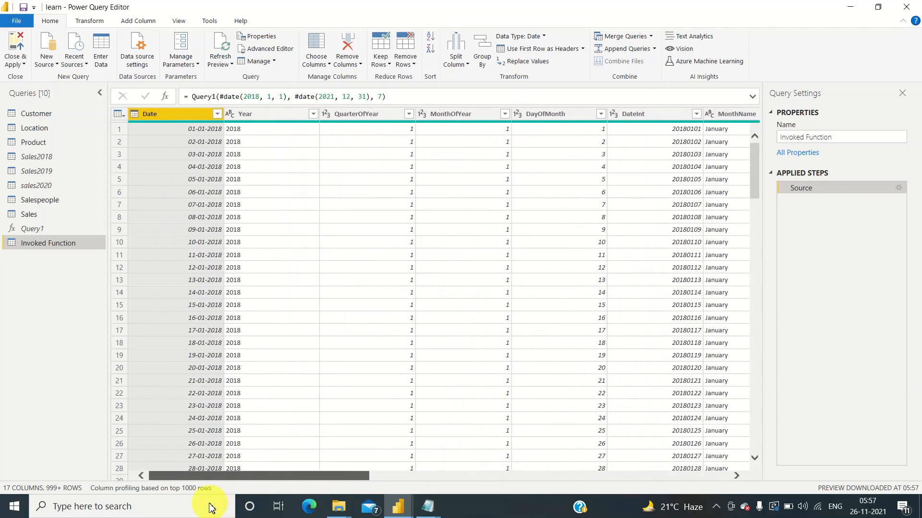
pyautogui.click(839, 138)
pyautogui.moveTo(839, 138); pyautogui.dragTo(783, 137)
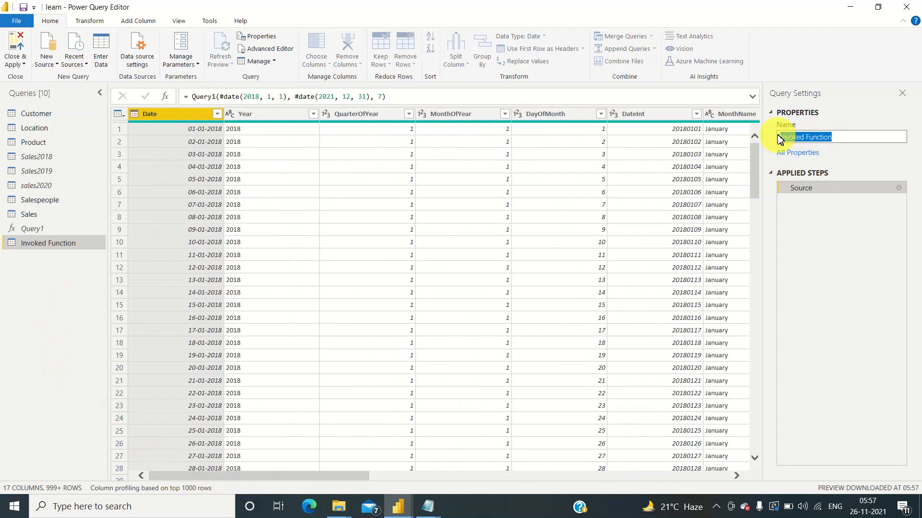
pyautogui.write('Date Table 1')
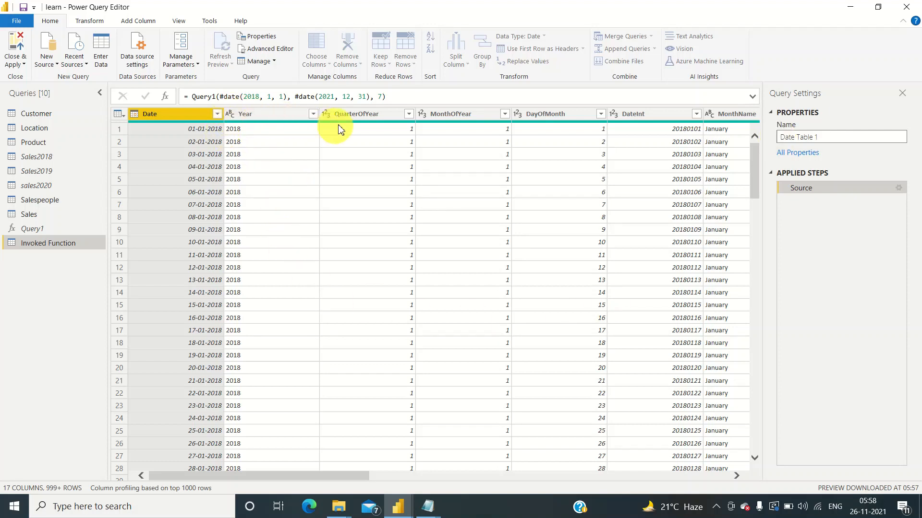
# - Examine the Advanced Editor code of Date Table 1 and of the Query1 function without changing either
pyautogui.click(274, 49)
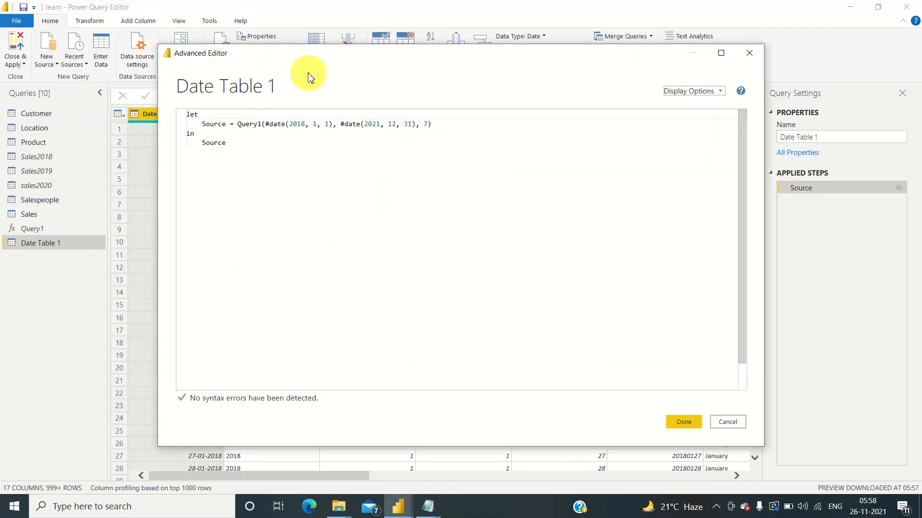
pyautogui.scroll(-1, 457, 334)
pyautogui.scroll(1, 462, 340)
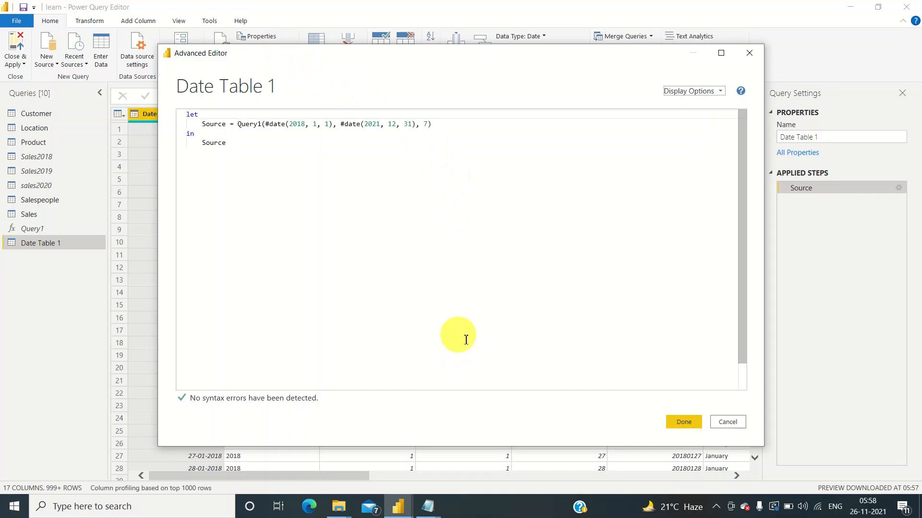
pyautogui.click(720, 424)
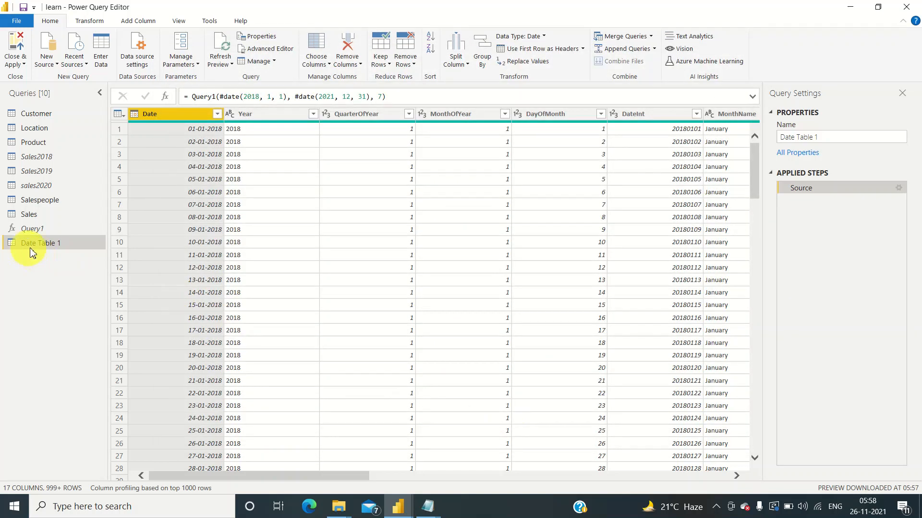
pyautogui.click(38, 234)
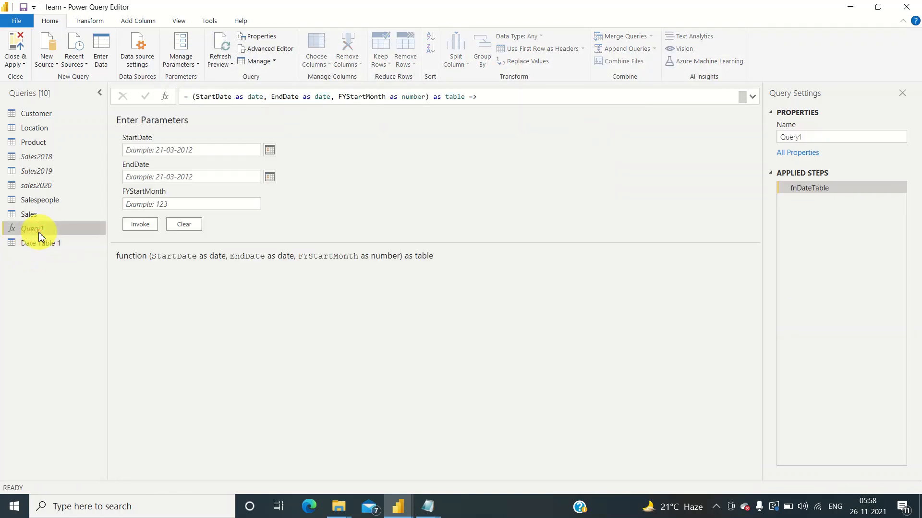
pyautogui.click(287, 53)
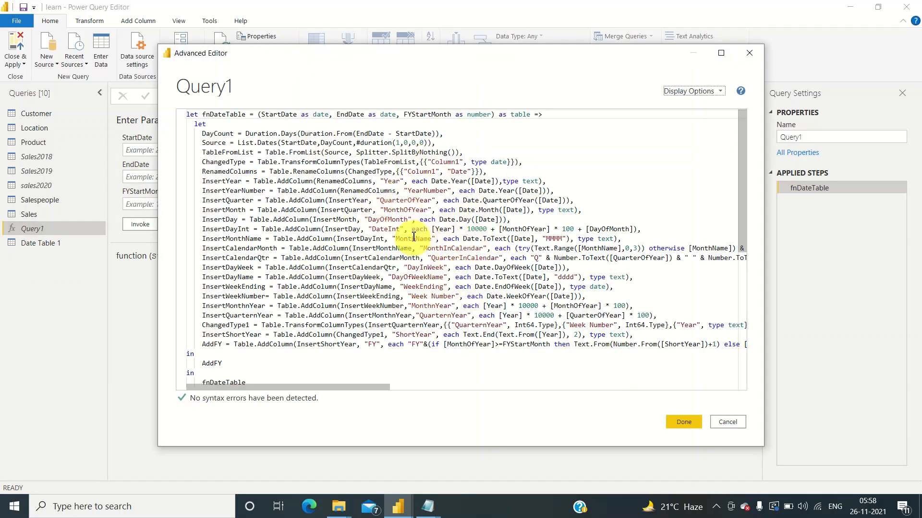
pyautogui.click(748, 57)
# - Rename the MonthName column of Date Table 1 as "Month & Name"
pyautogui.click(65, 243)
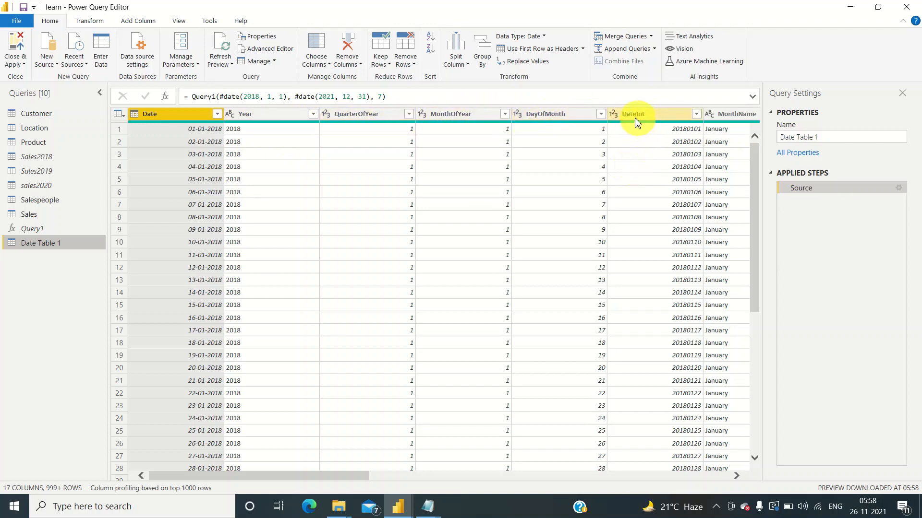
pyautogui.moveTo(360, 478); pyautogui.dragTo(469, 479)
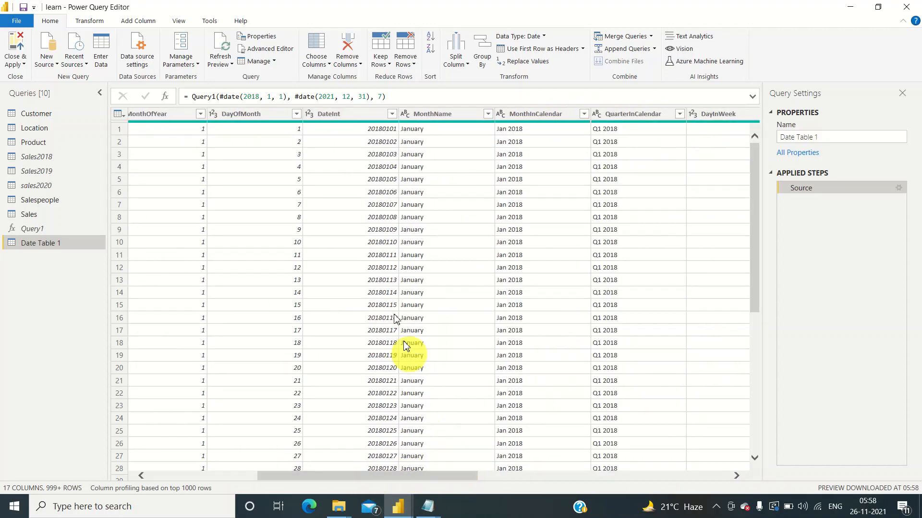
pyautogui.click(362, 117)
pyautogui.rightClick(362, 117)
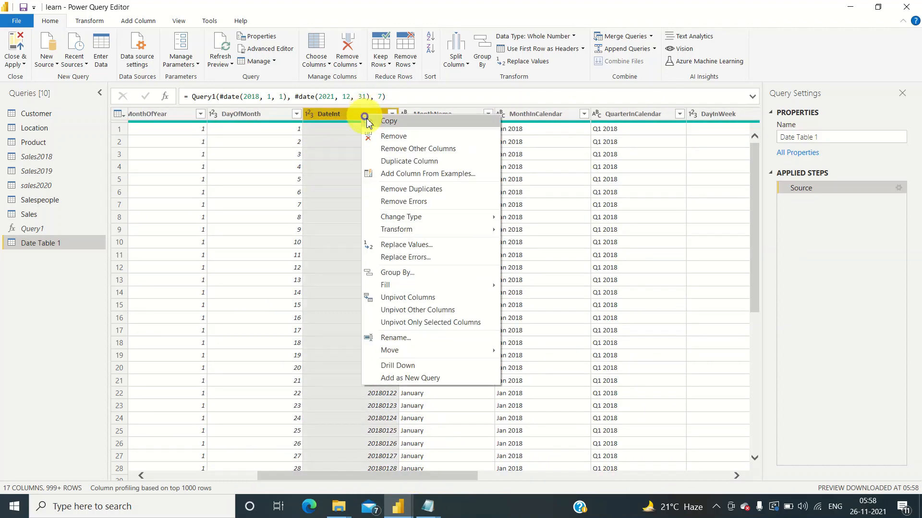
pyautogui.click(339, 119)
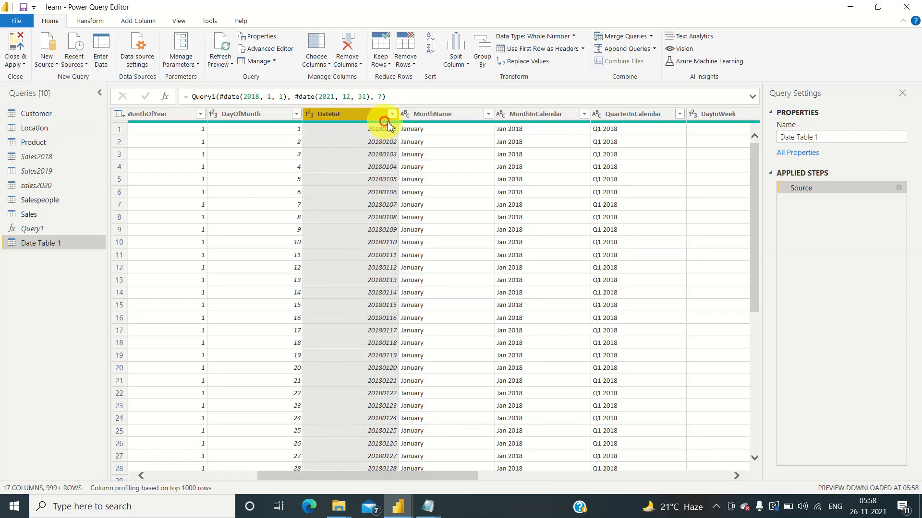
pyautogui.click(427, 121)
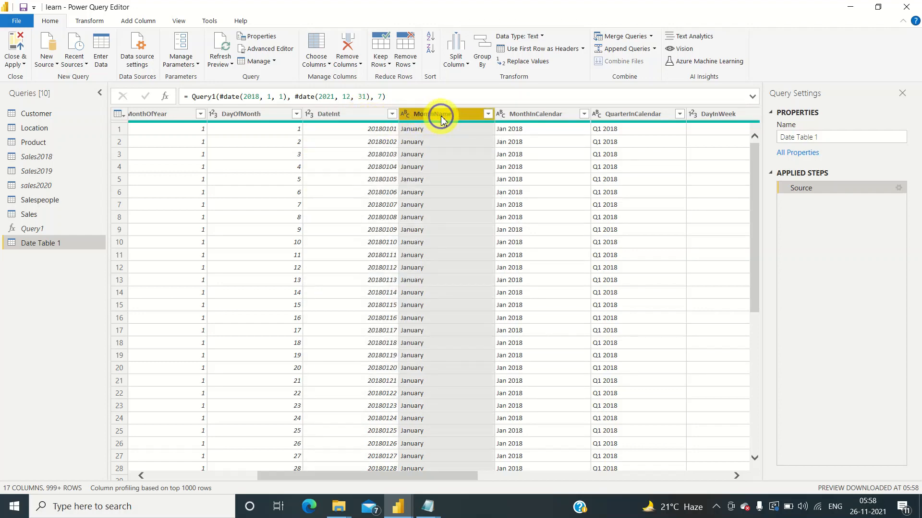
pyautogui.rightClick(440, 117)
pyautogui.click(438, 117)
pyautogui.doubleClick(441, 117)
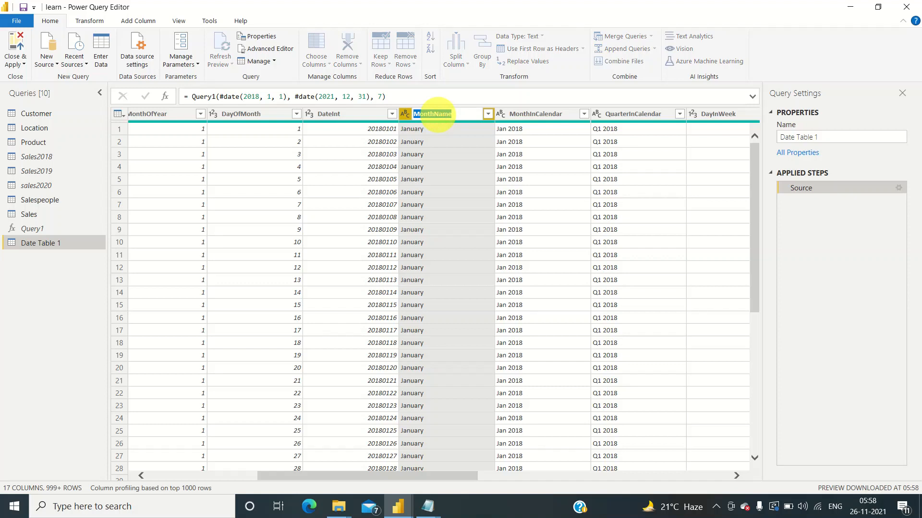
pyautogui.write('M')
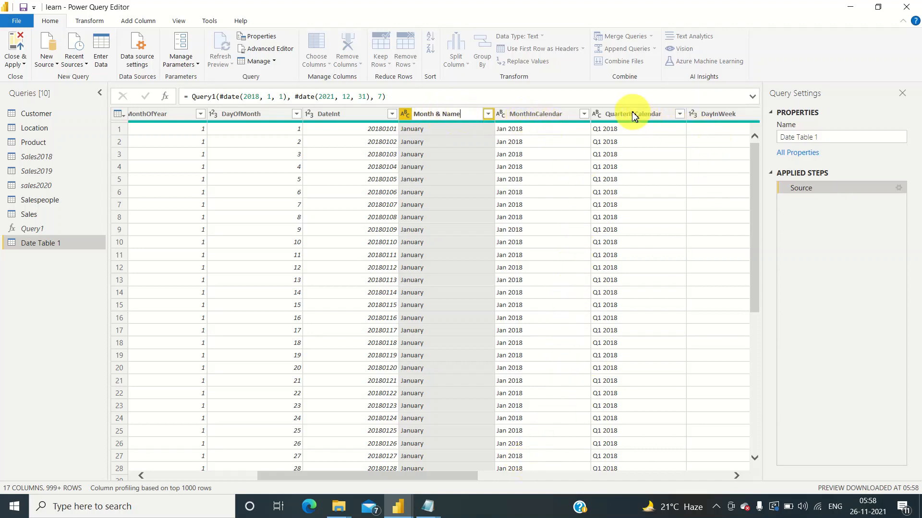
pyautogui.press('Return')
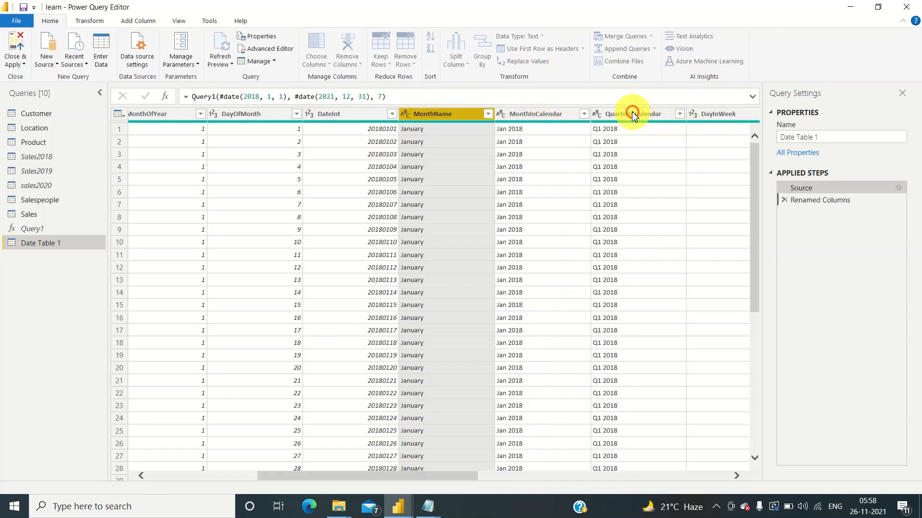
# - Rename the QuarterInCalendar column as "Qtr & Year"
pyautogui.doubleClick(632, 115)
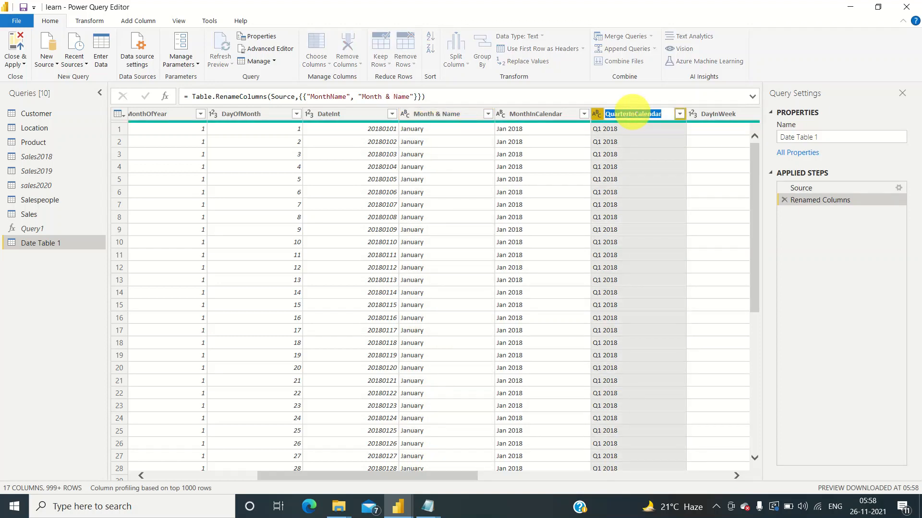
pyautogui.write('Qtr & Year')
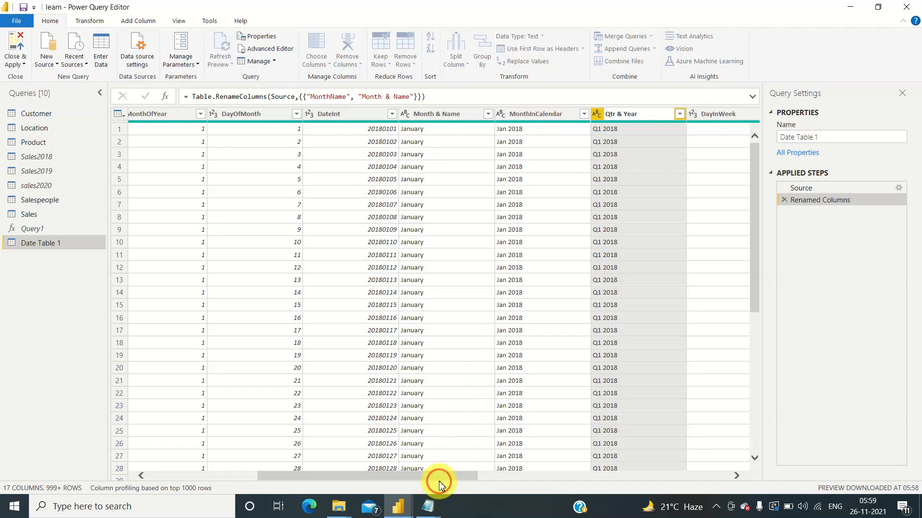
pyautogui.press('Return')
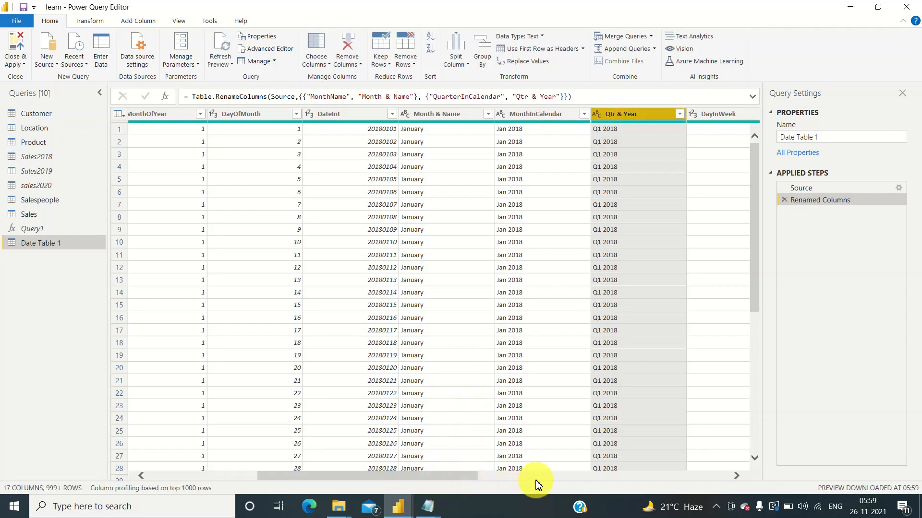
# - Look over the remaining columns of Date Table 1 and open the Customer query
pyautogui.click(522, 476)
pyautogui.moveTo(523, 479); pyautogui.dragTo(504, 473)
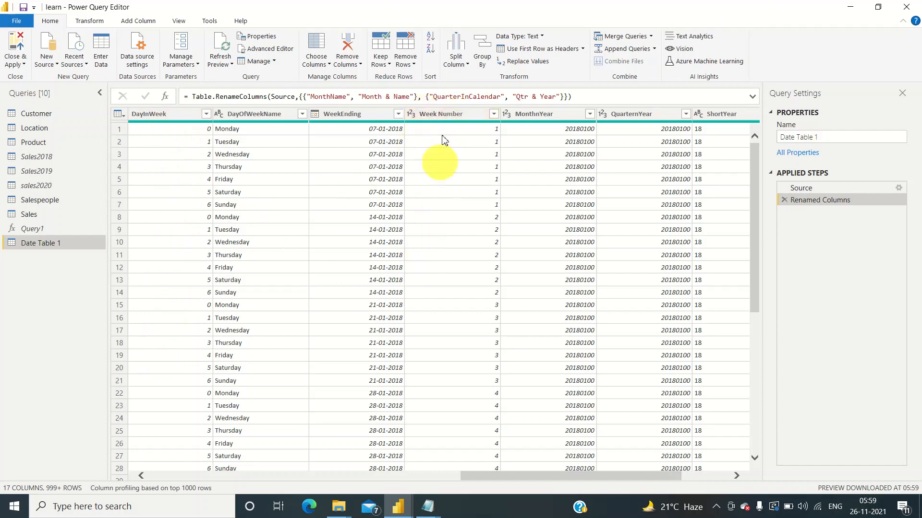
pyautogui.moveTo(495, 484); pyautogui.dragTo(267, 489)
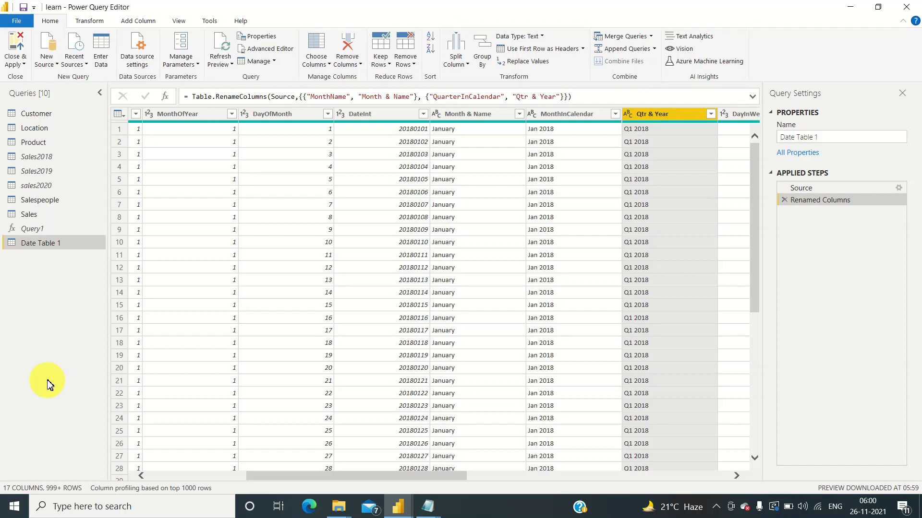
pyautogui.click(63, 112)
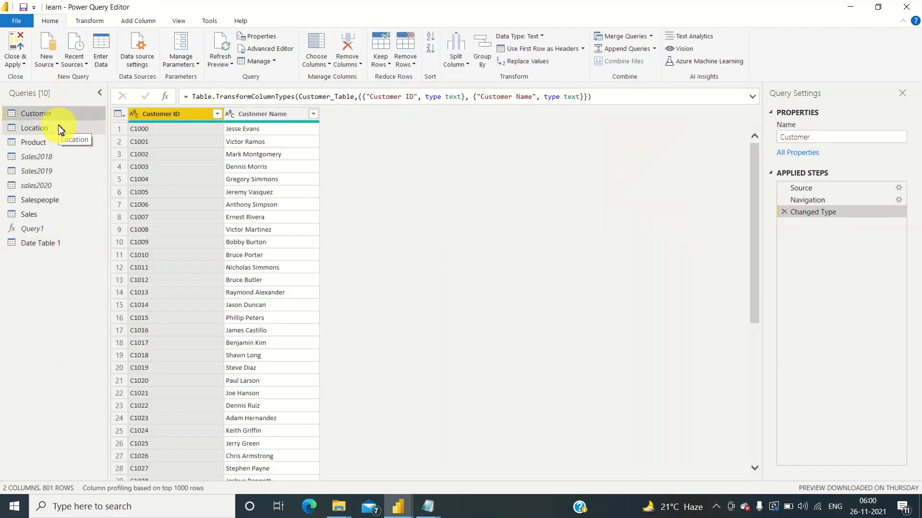
# - Move the Customer, Location, Product, Salespeople, Sales and Date Table 1 queries together into a new group named "Data Model"
pyautogui.click(60, 129)
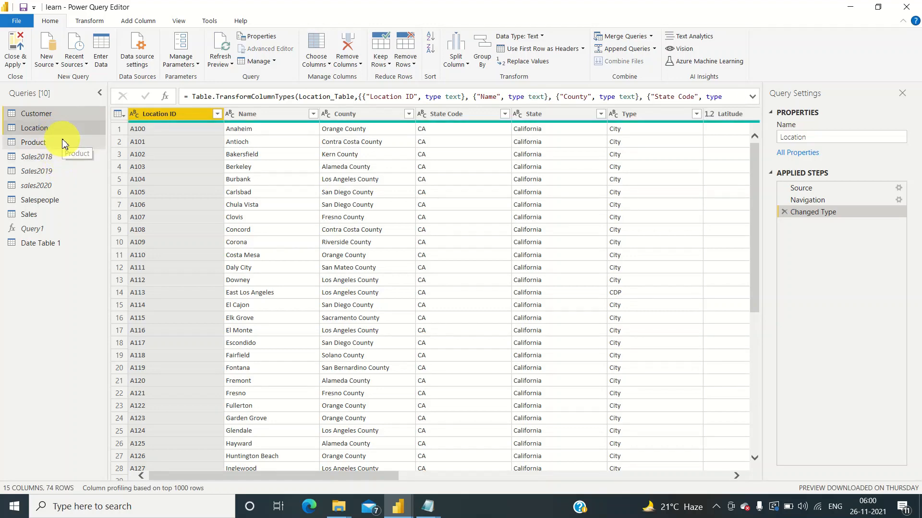
pyautogui.click(62, 143)
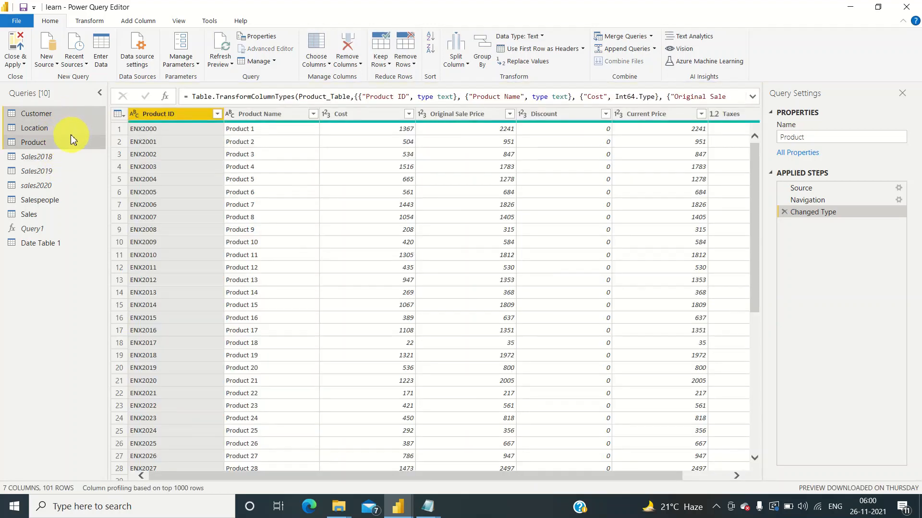
pyautogui.click(57, 199)
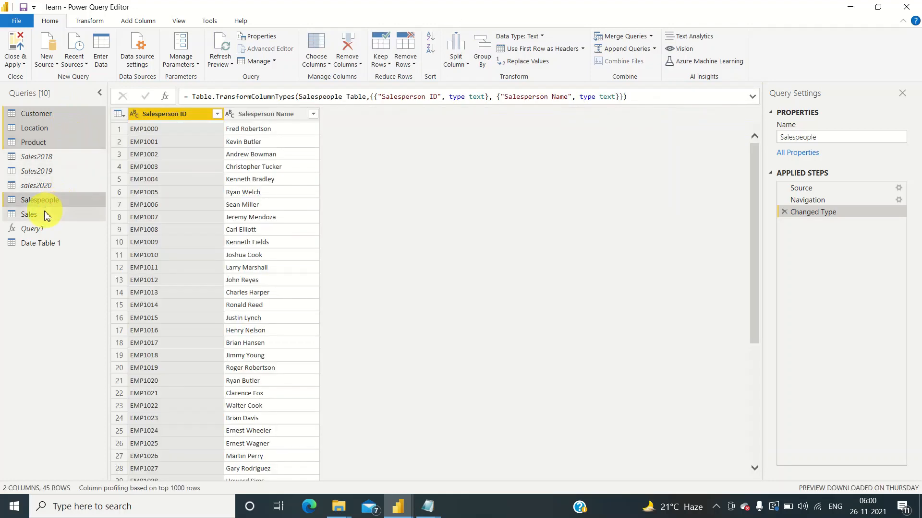
pyautogui.click(41, 214)
pyautogui.click(53, 244)
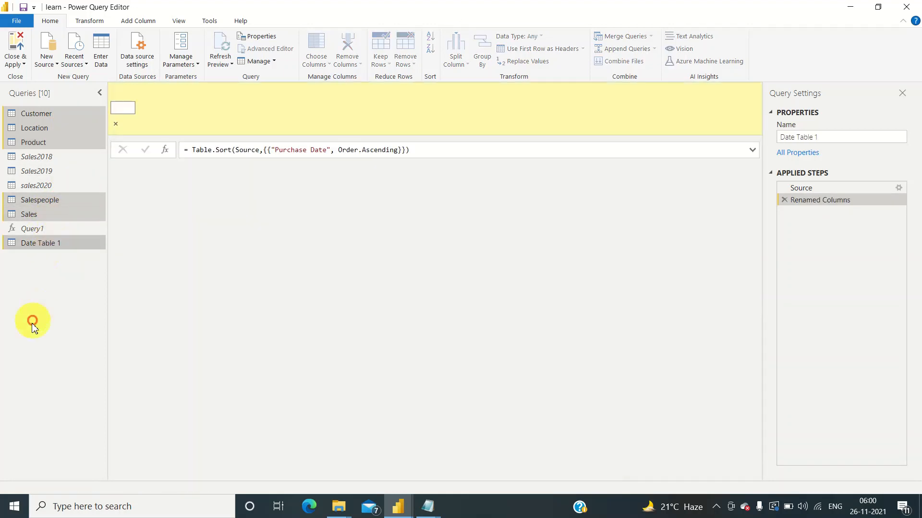
pyautogui.rightClick(59, 248)
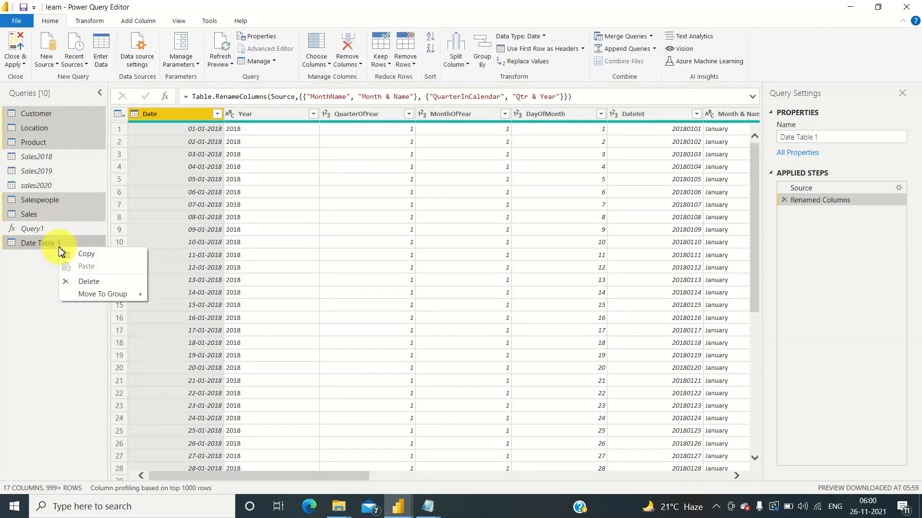
pyautogui.moveTo(83, 295)
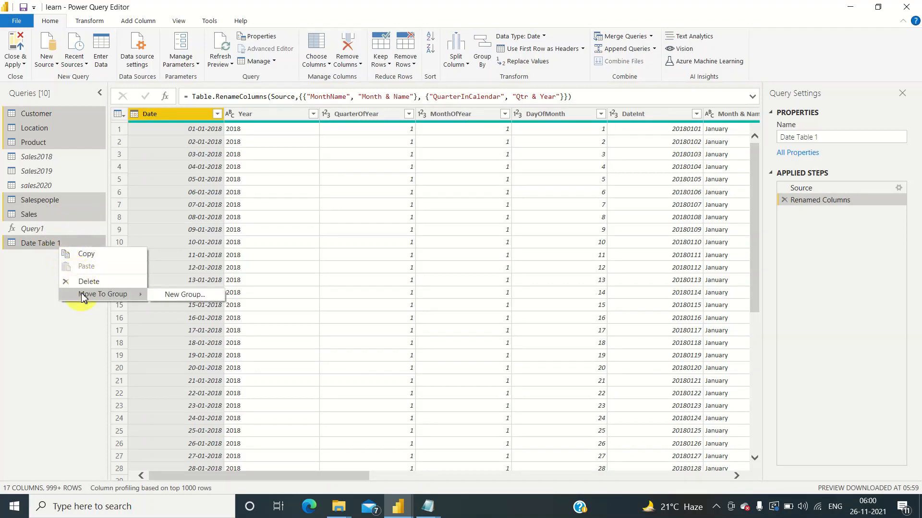
pyautogui.click(166, 296)
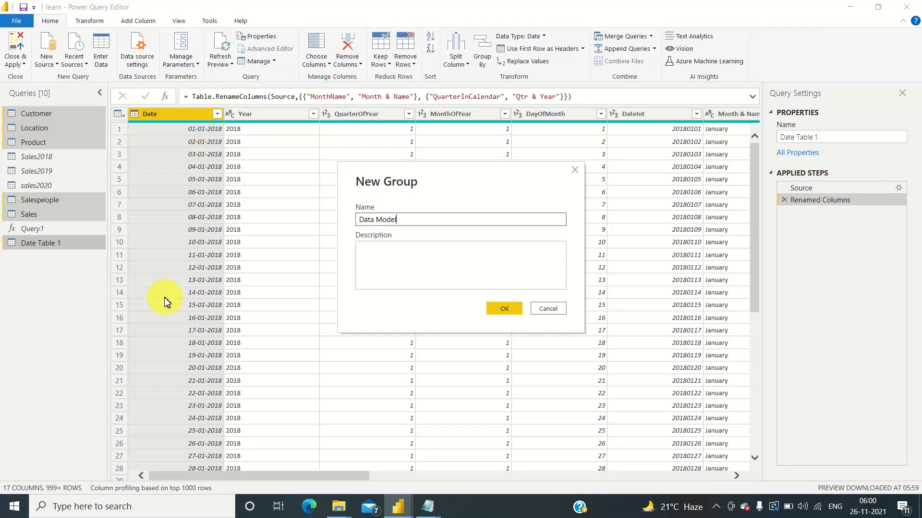
pyautogui.click(499, 310)
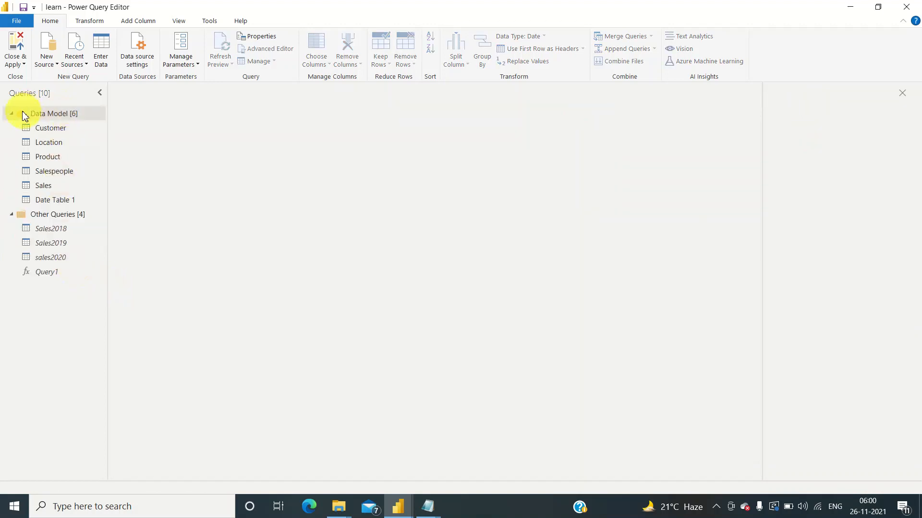
pyautogui.click(11, 114)
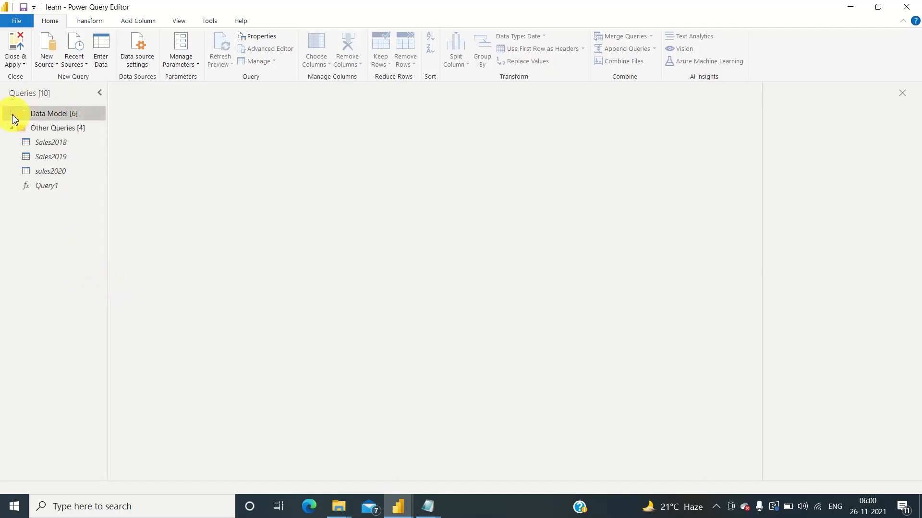
pyautogui.click(12, 115)
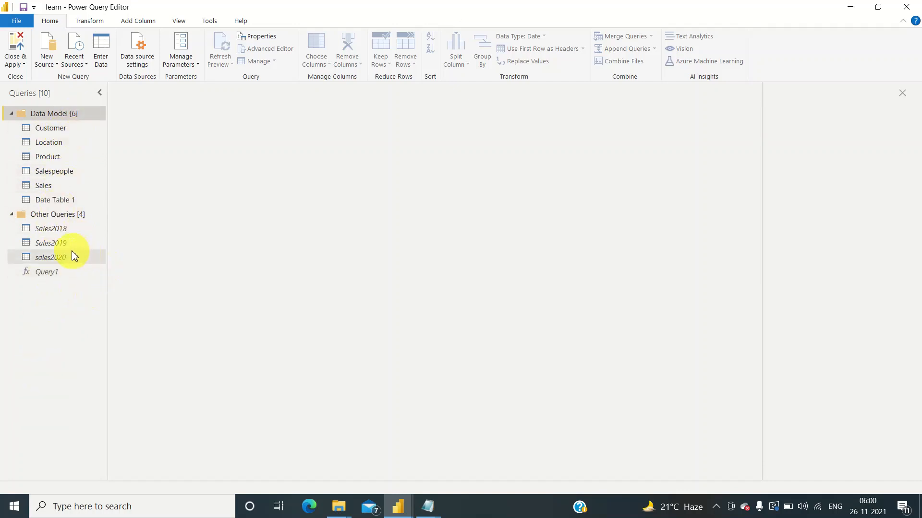
# - Move the Query1 function into the existing Data Model group
pyautogui.click(75, 275)
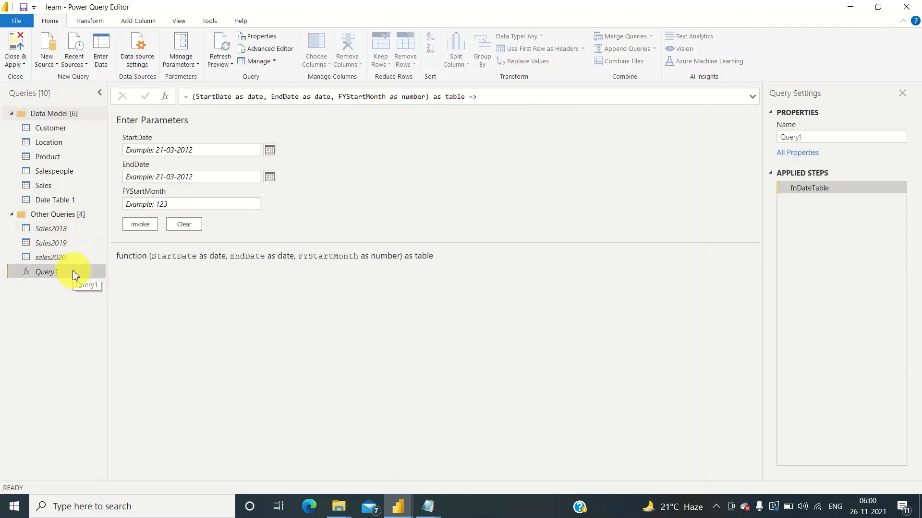
pyautogui.rightClick(74, 273)
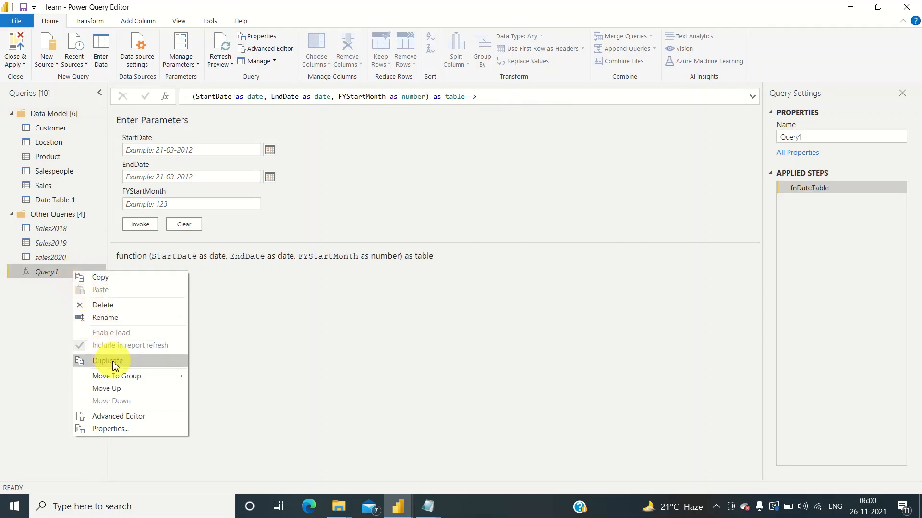
pyautogui.moveTo(169, 379)
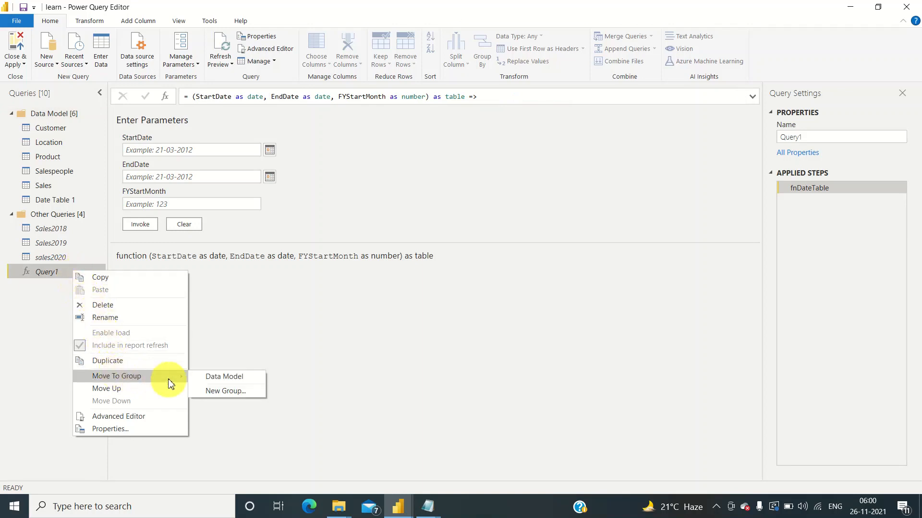
pyautogui.click(208, 376)
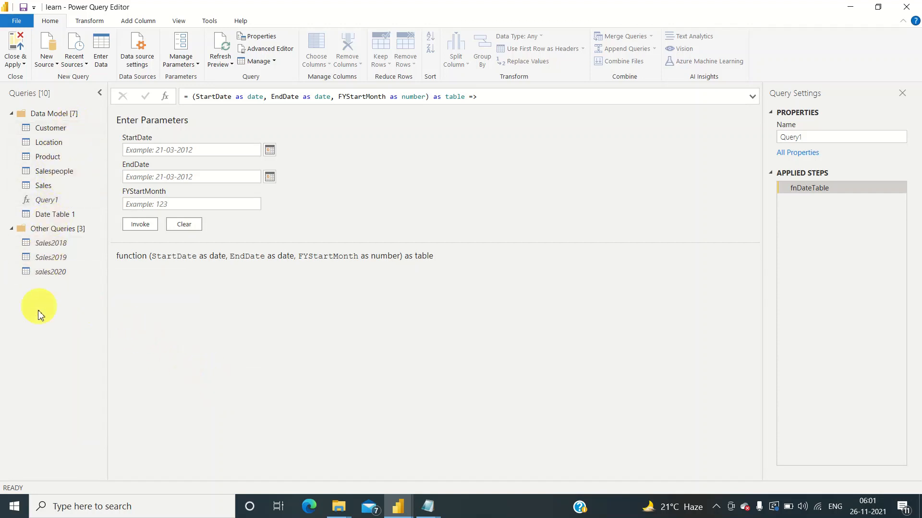
# - Move the Query1 function out of Data Model into a new group named "Parameter Query"
pyautogui.rightClick(42, 201)
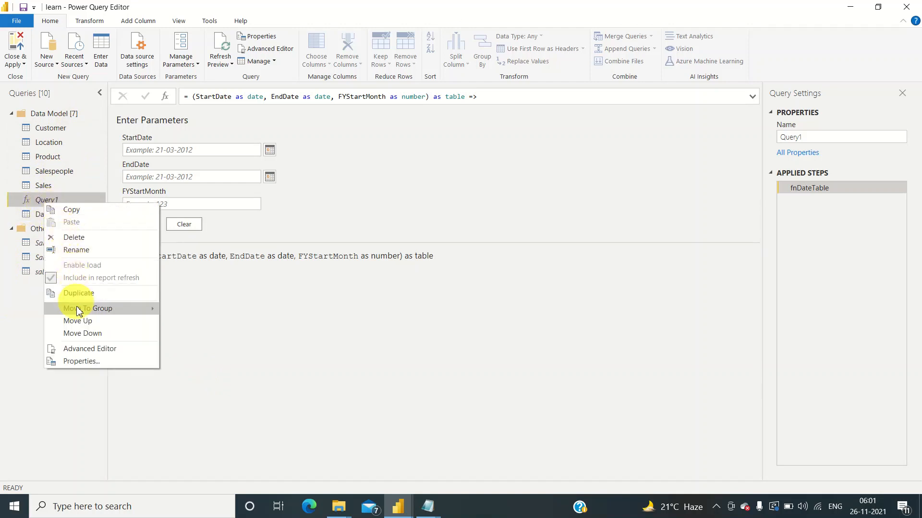
pyautogui.moveTo(80, 314)
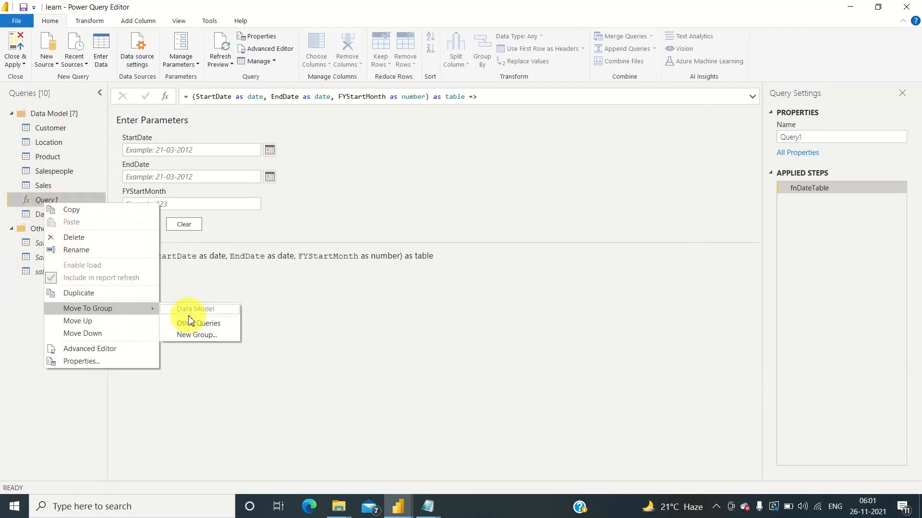
pyautogui.click(194, 335)
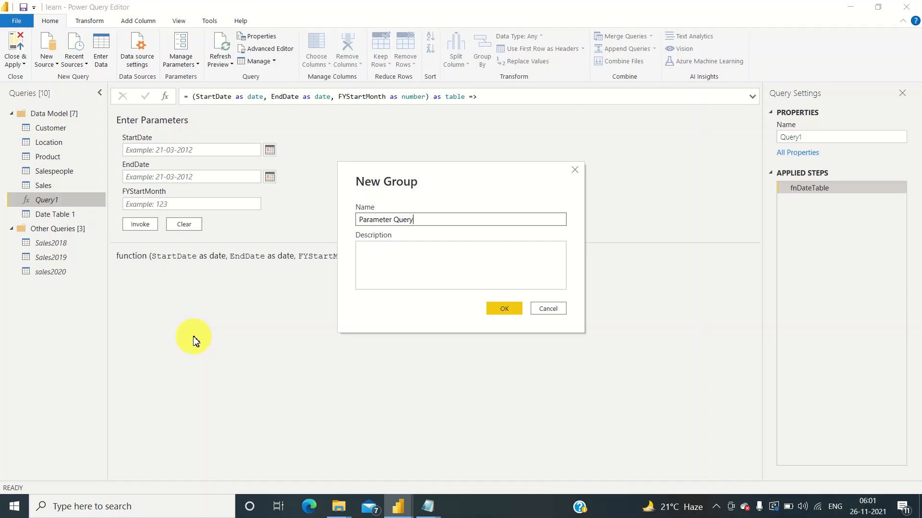
pyautogui.click(507, 312)
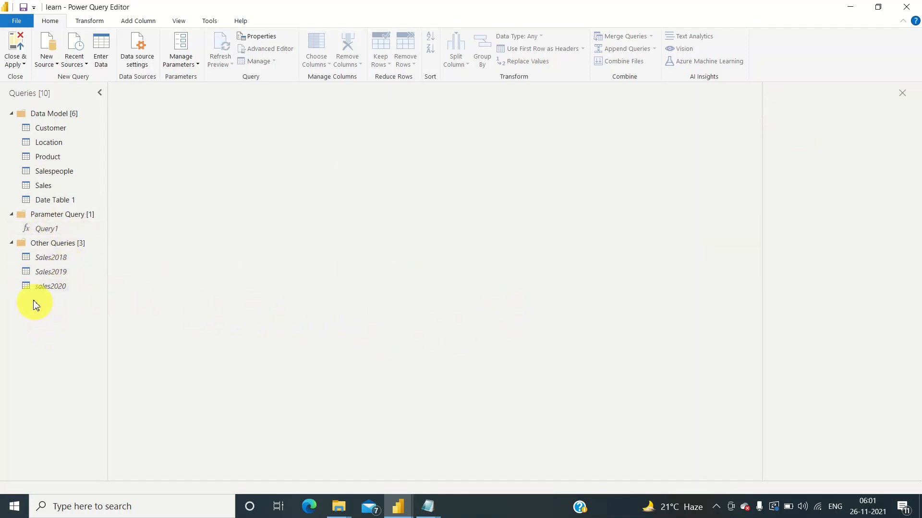
# - Move Sales2018, Sales2019 and sales2020 into a new group named "Other Querys", and collapse that group and Parameter Query
pyautogui.click(54, 257)
pyautogui.keyDown('ctrl'); pyautogui.click(48, 273); pyautogui.keyUp('ctrl')
pyautogui.keyDown('ctrl'); pyautogui.click(51, 287); pyautogui.keyUp('ctrl')
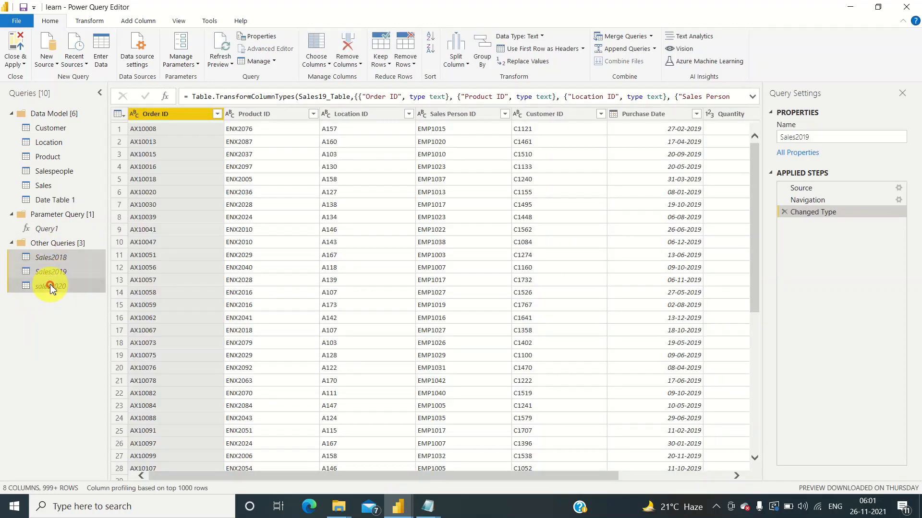
pyautogui.rightClick(51, 259)
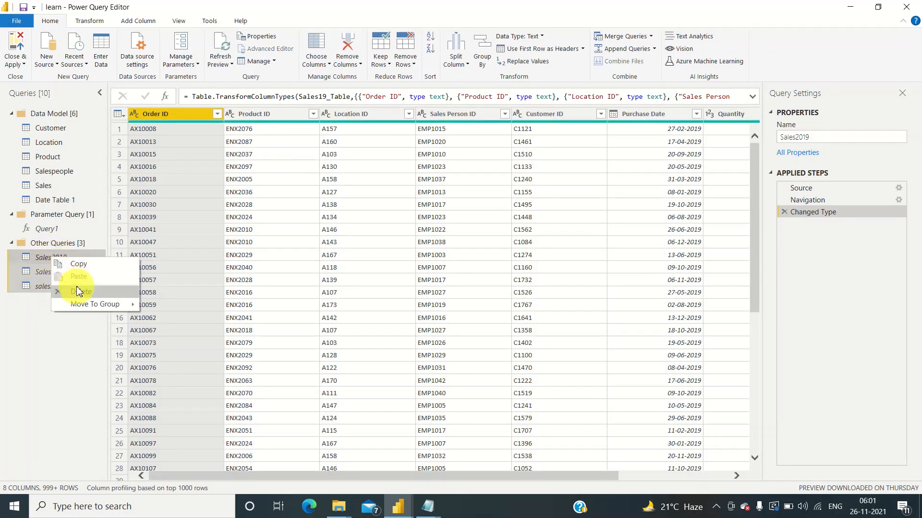
pyautogui.moveTo(88, 304)
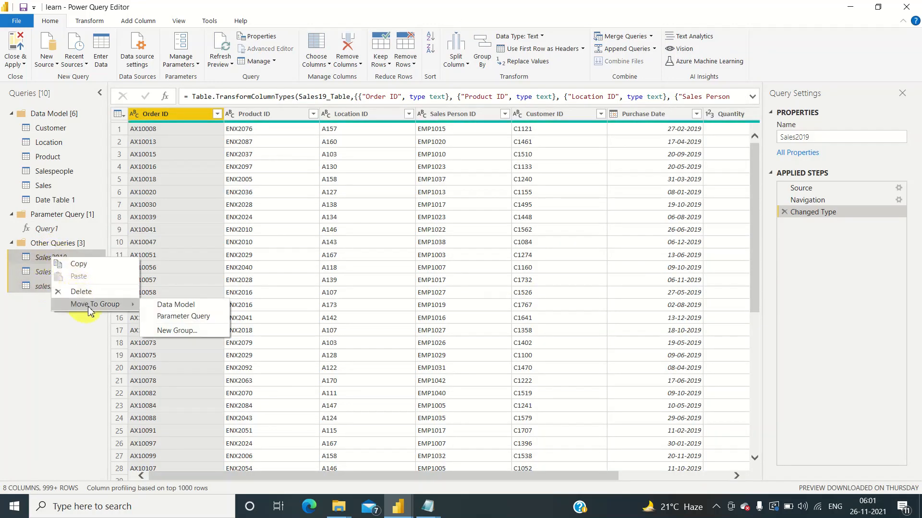
pyautogui.click(174, 331)
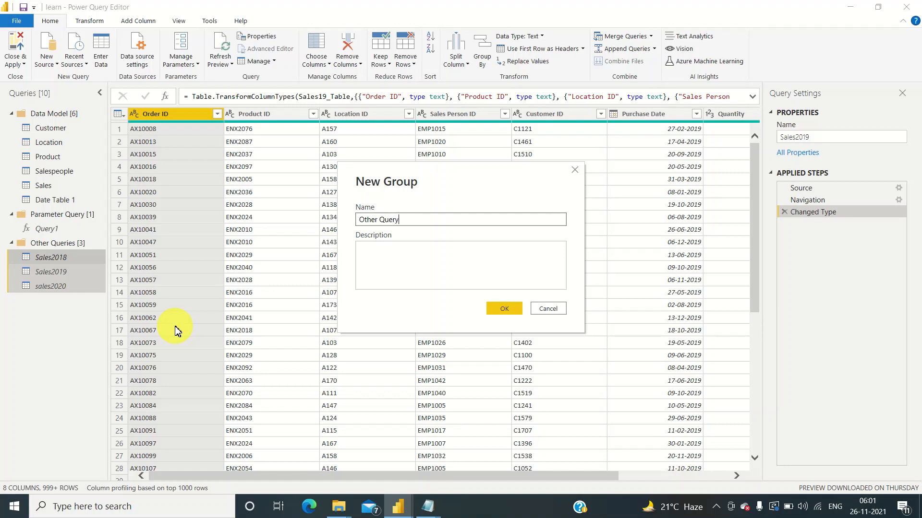
pyautogui.write('s')
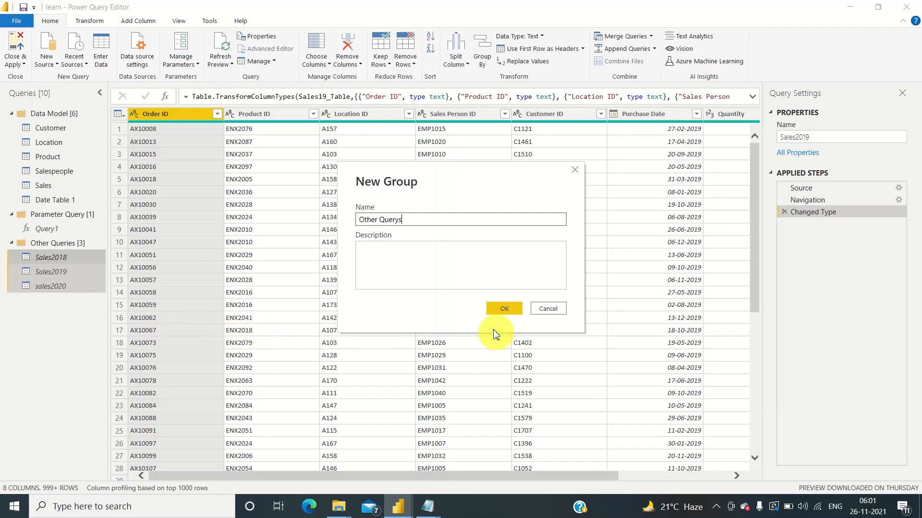
pyautogui.click(497, 314)
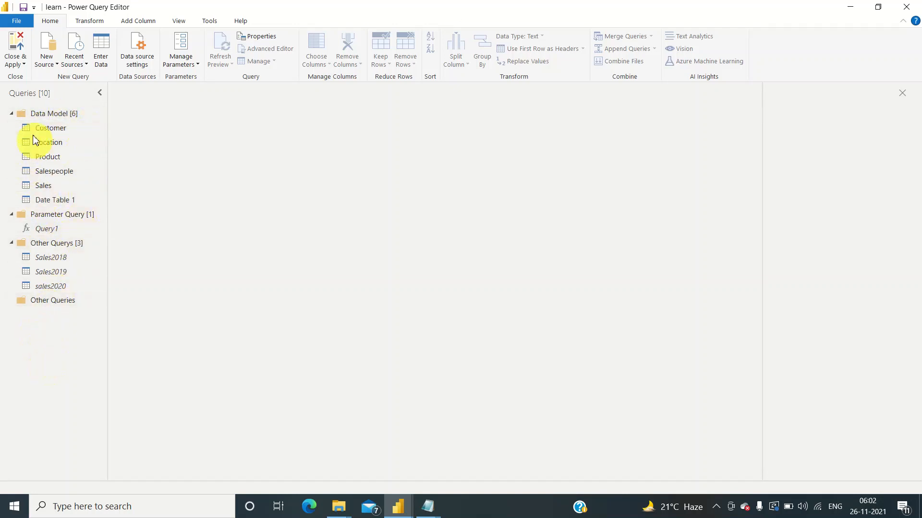
pyautogui.click(11, 214)
pyautogui.click(11, 230)
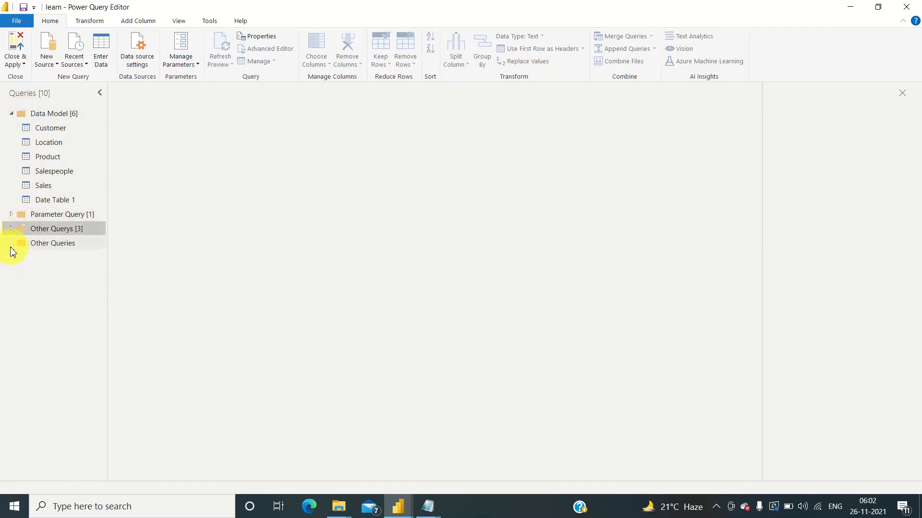